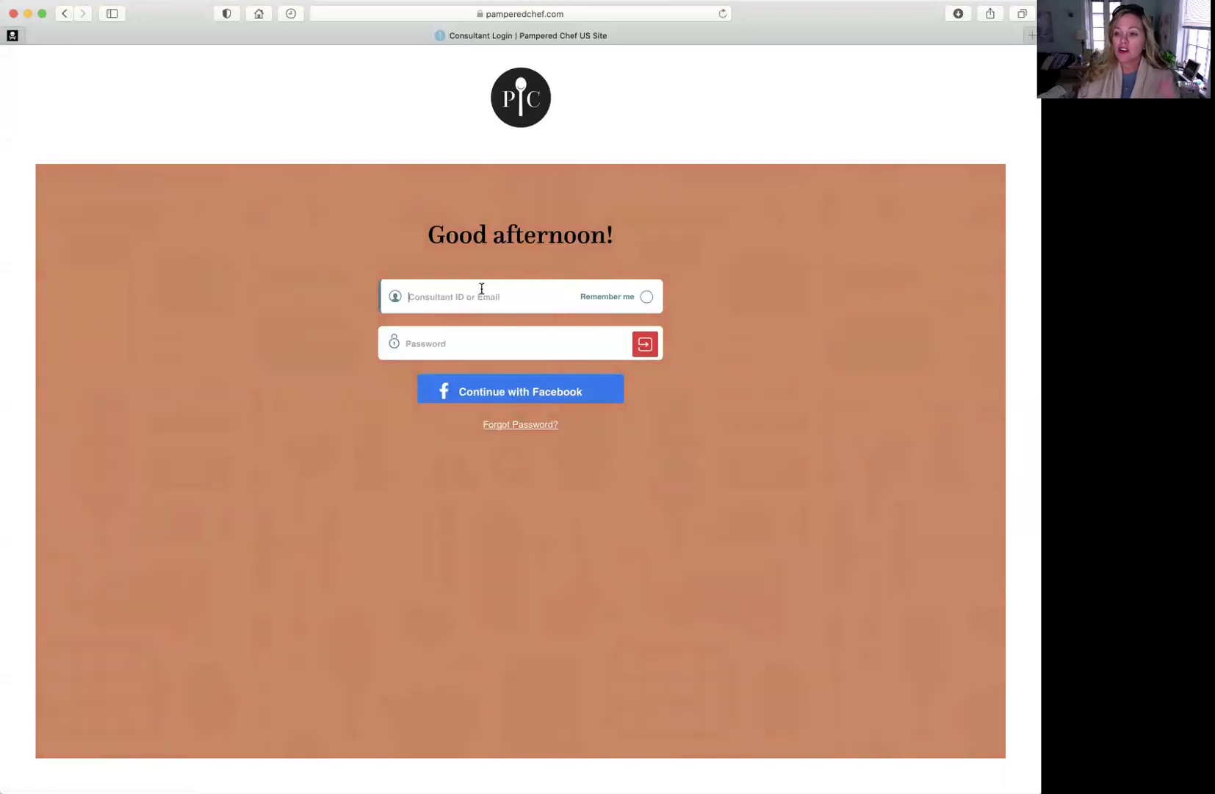
# Step: Sign in to Consultant's Corner using the saved autofill credentials for the consultant ID field
pyautogui.click(481, 288)
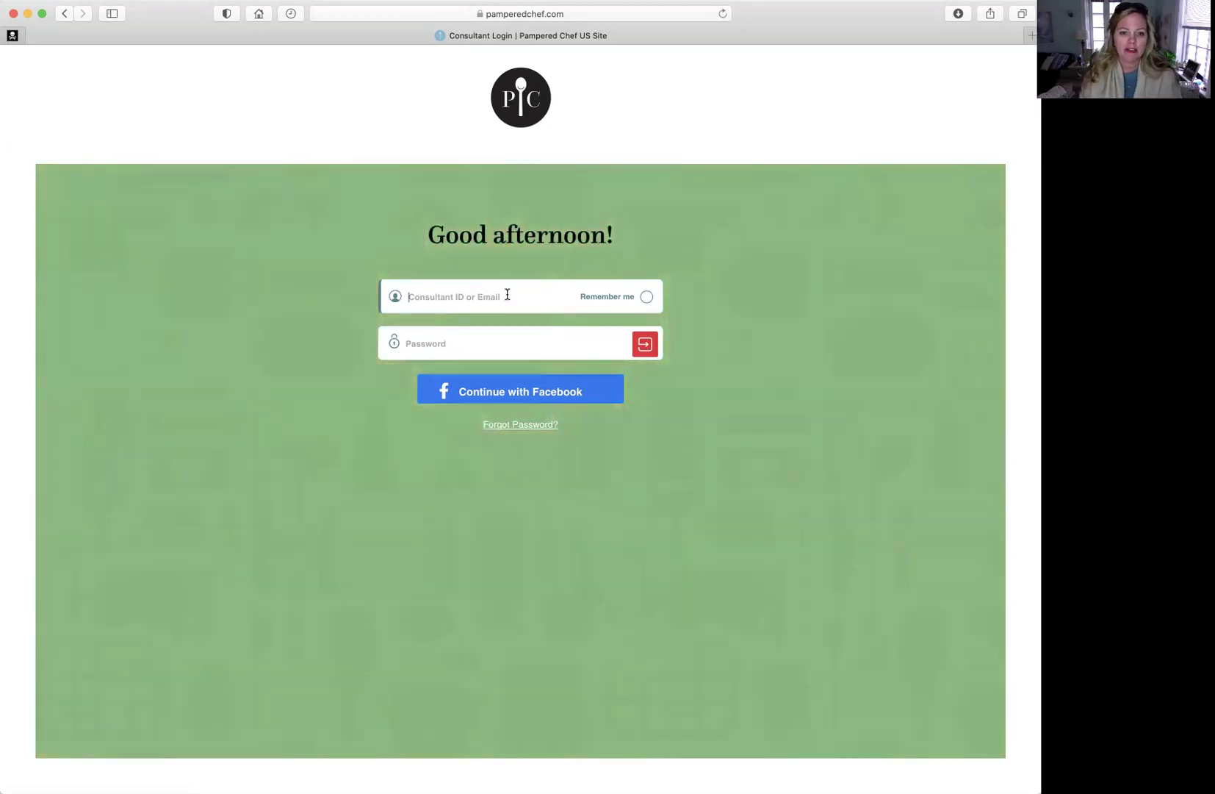
pyautogui.write('knmi')
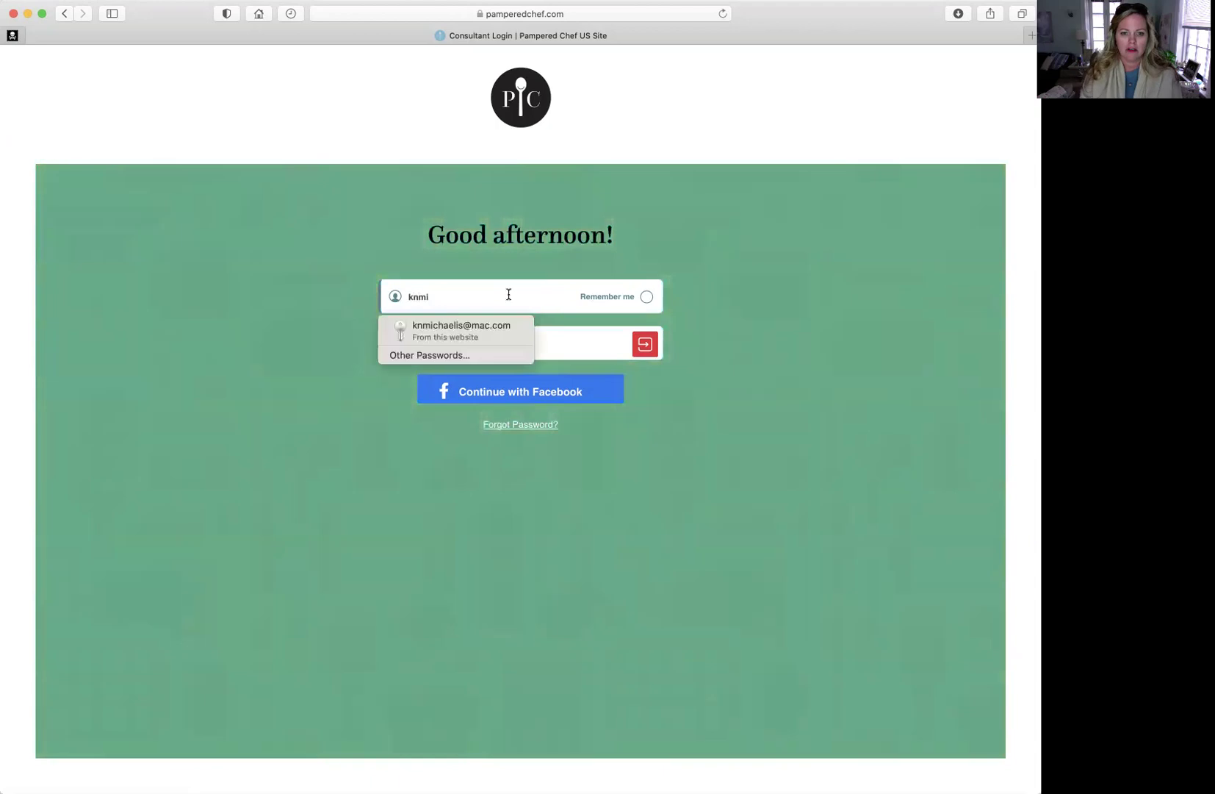
pyautogui.click(500, 331)
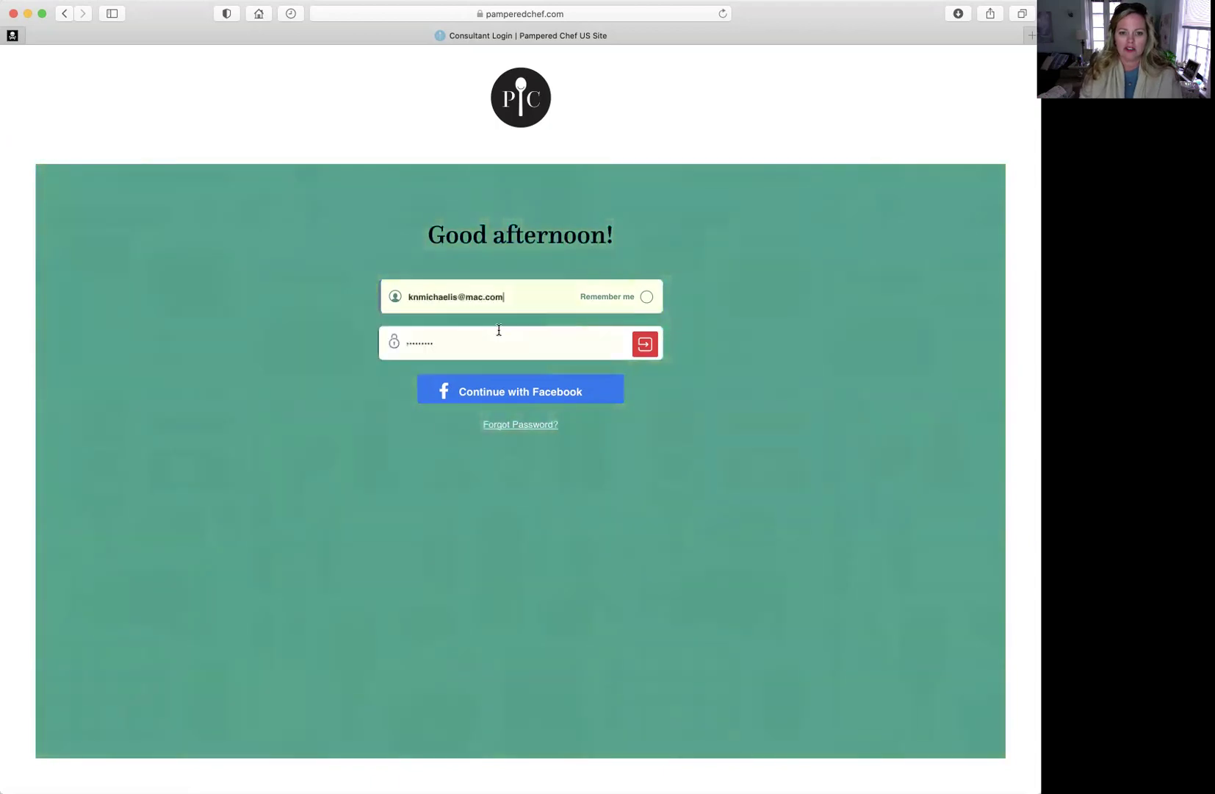
pyautogui.click(644, 343)
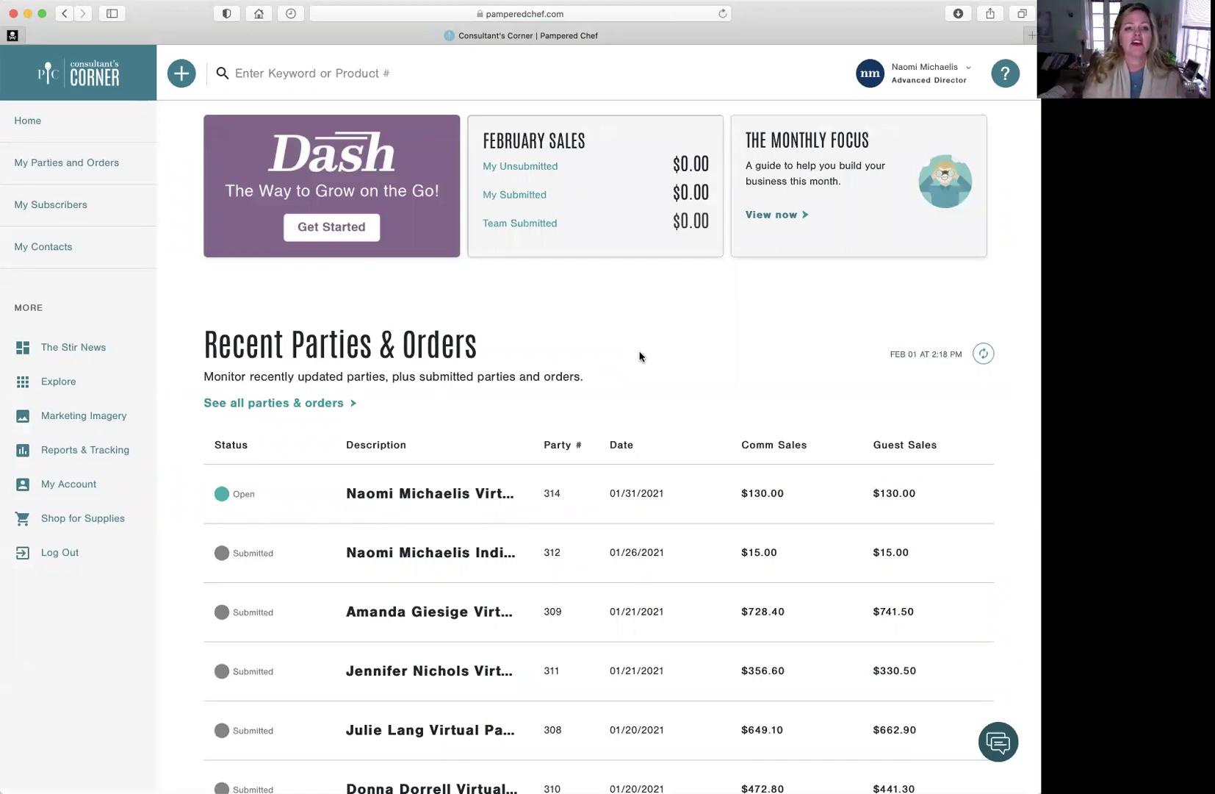
pyautogui.click(97, 64)
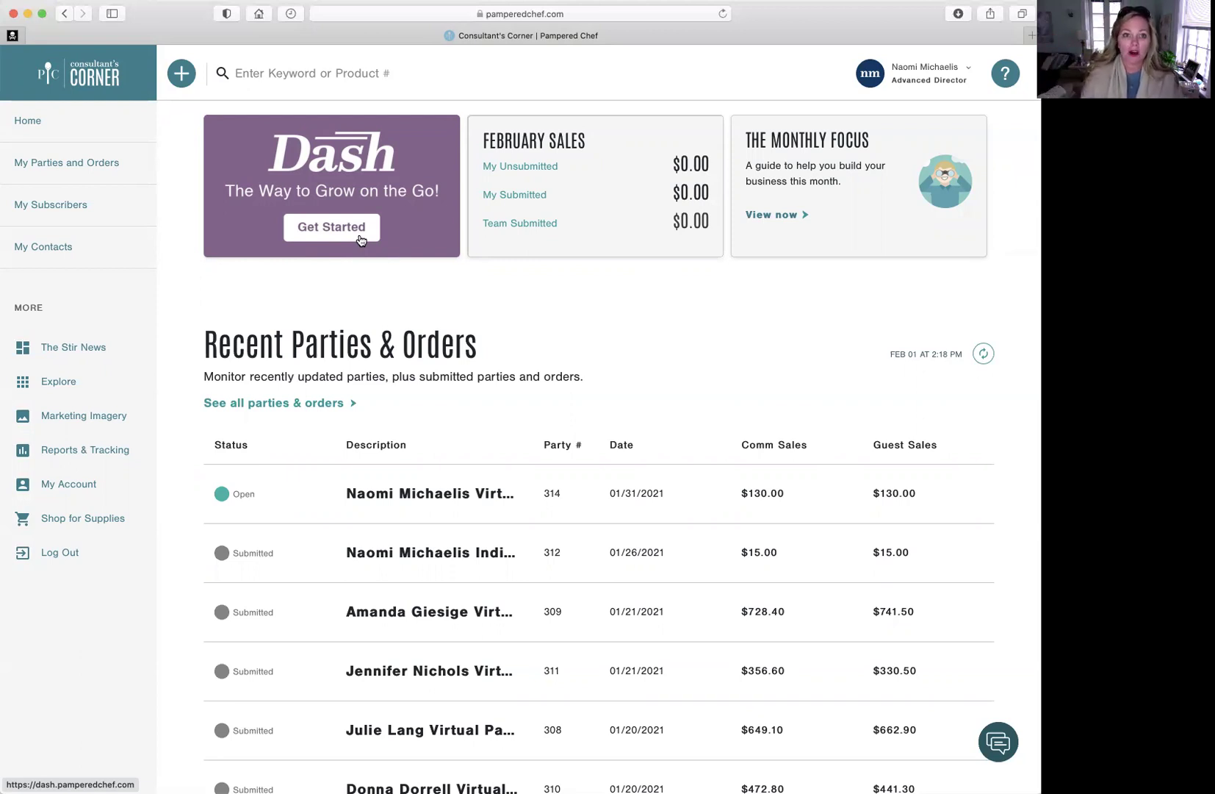
# Step: Open Dash via Get Started, browse its training program rows, and return to Consultant's Corner
pyautogui.click(324, 232)
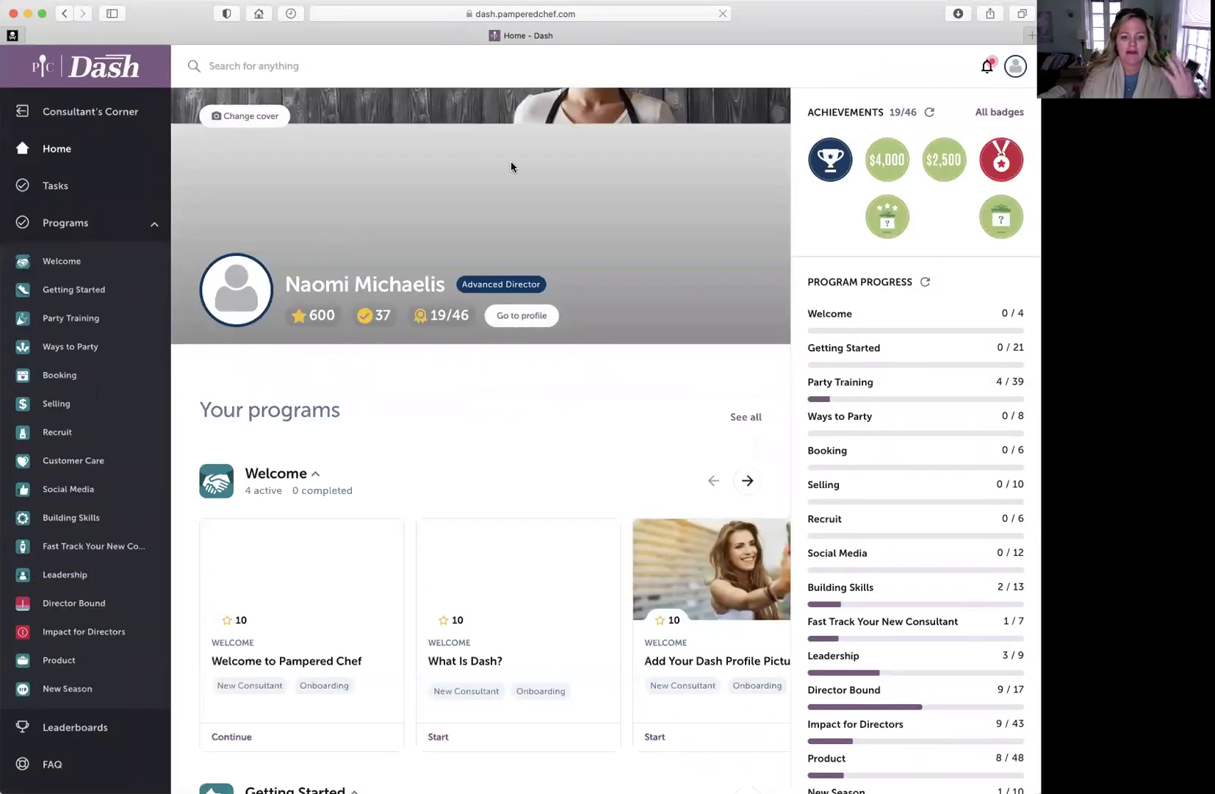
pyautogui.scroll(-5, 510, 262)
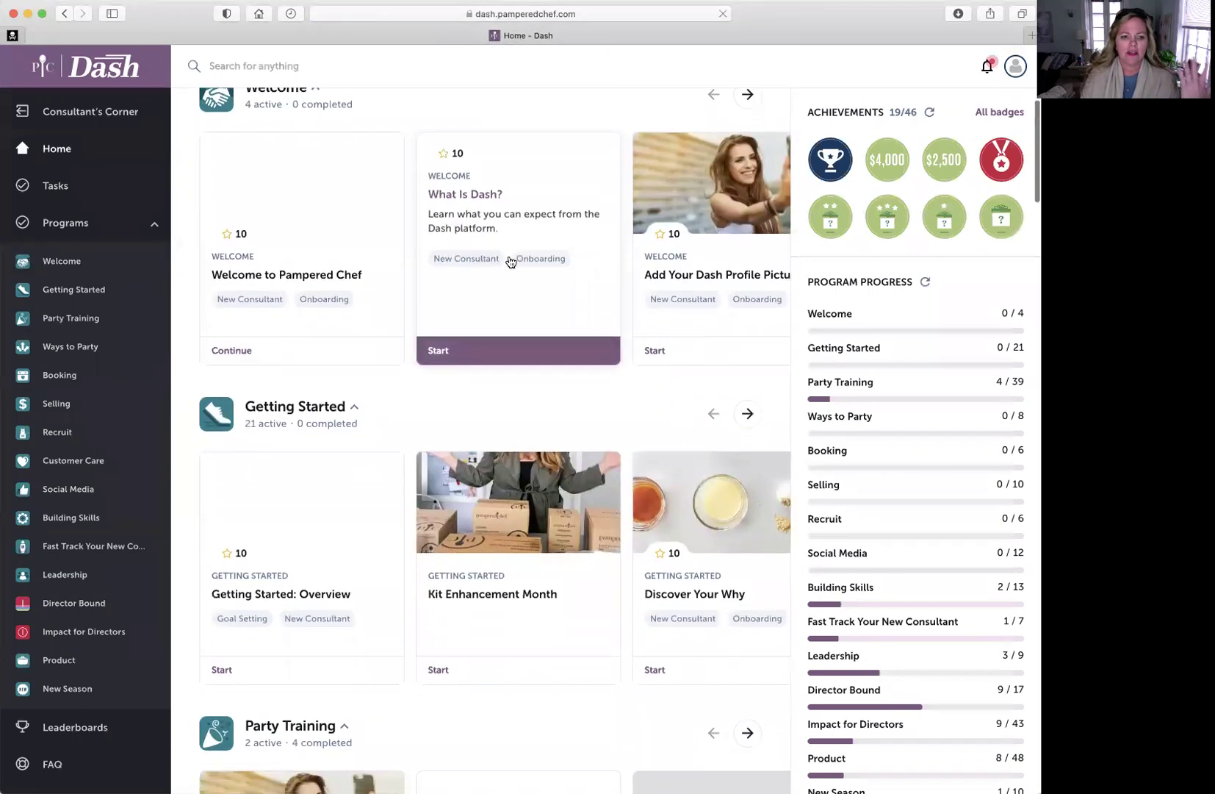
pyautogui.scroll(-8, 510, 263)
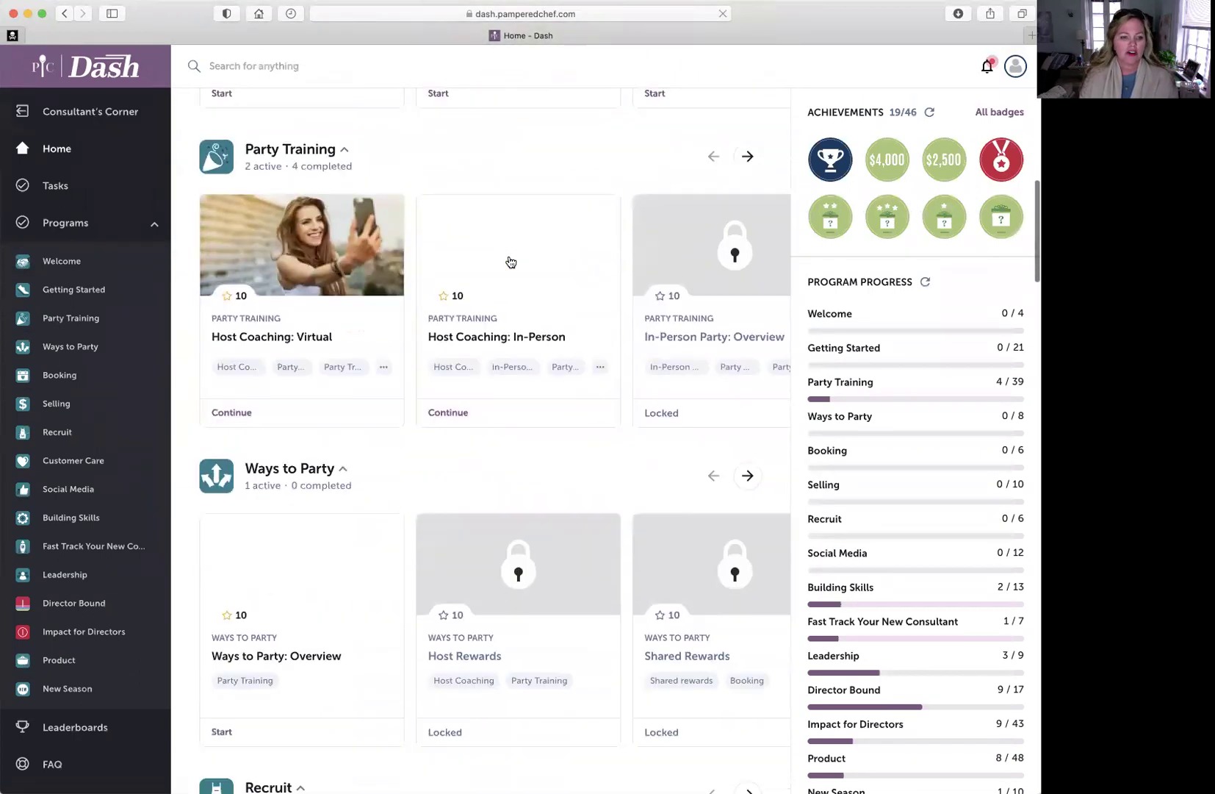
pyautogui.scroll(-8, 511, 262)
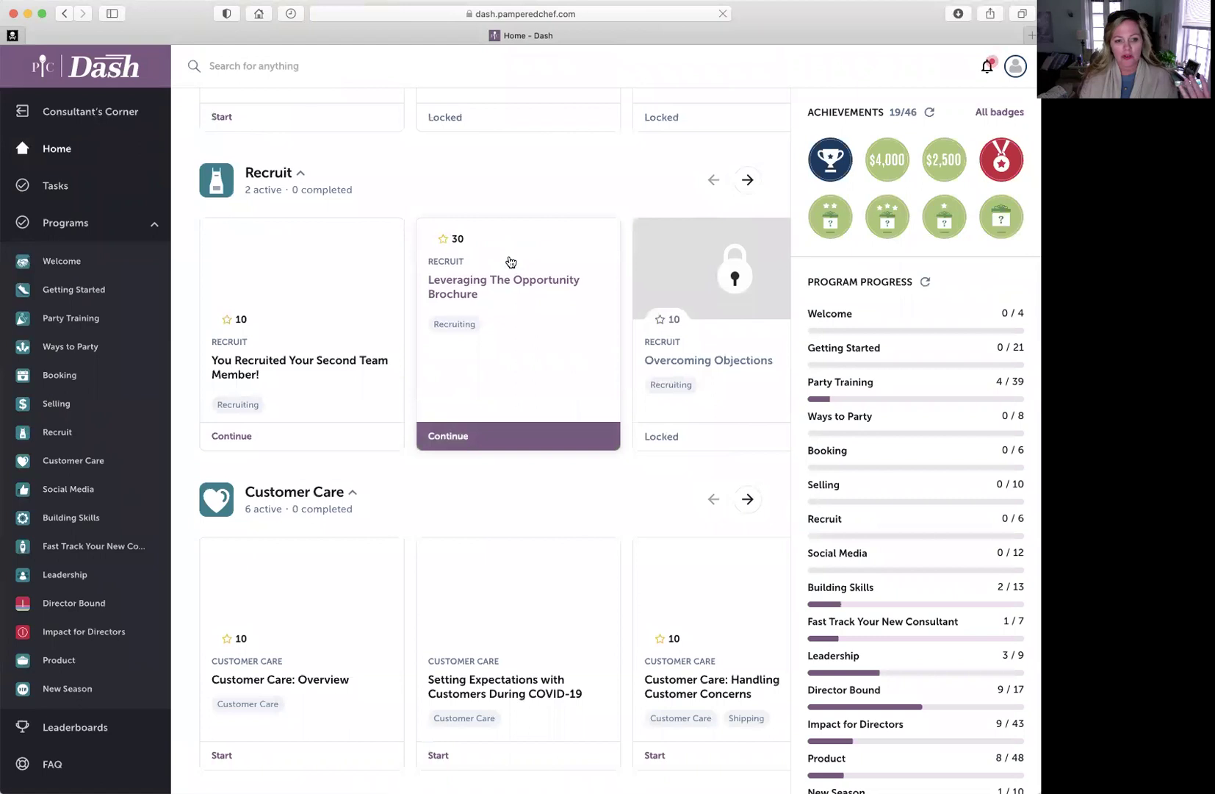
pyautogui.scroll(-10, 510, 262)
pyautogui.scroll(20, 510, 262)
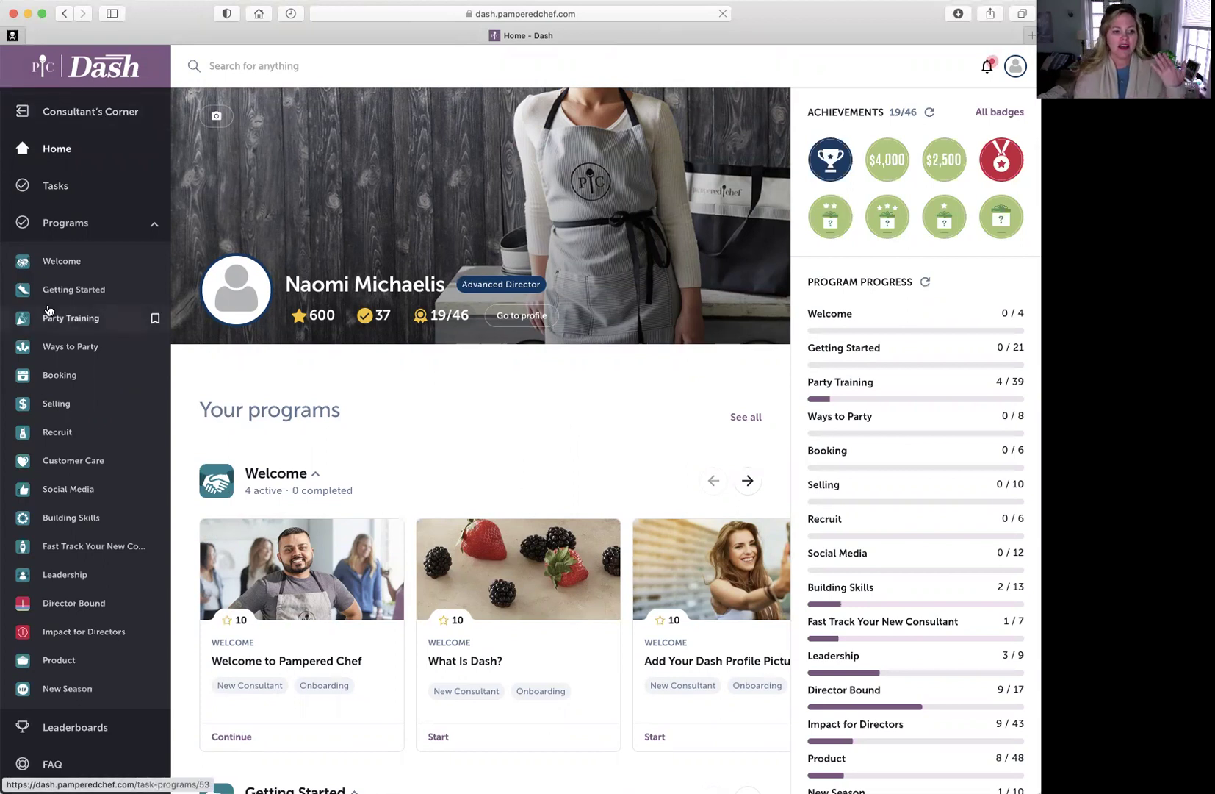
pyautogui.click(115, 109)
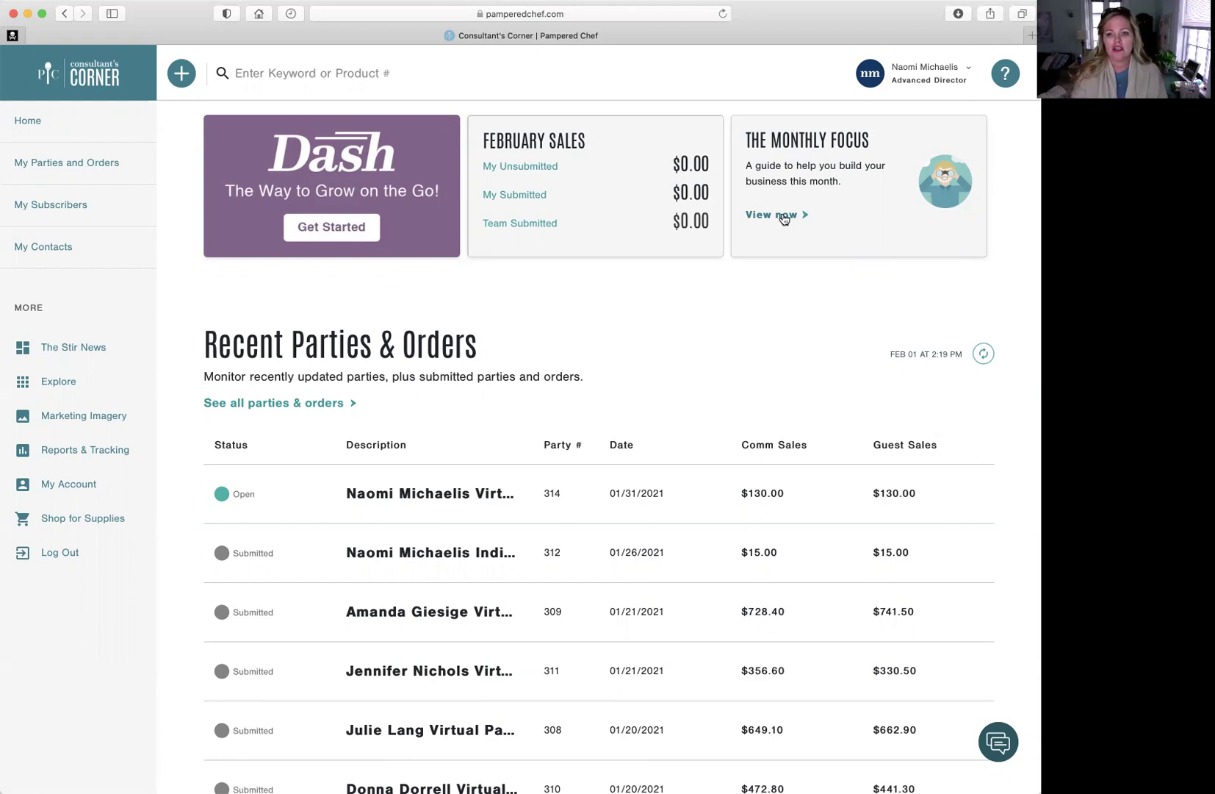
# Step: Open The Monthly Focus: February Edition article and read down through its sections
pyautogui.click(783, 217)
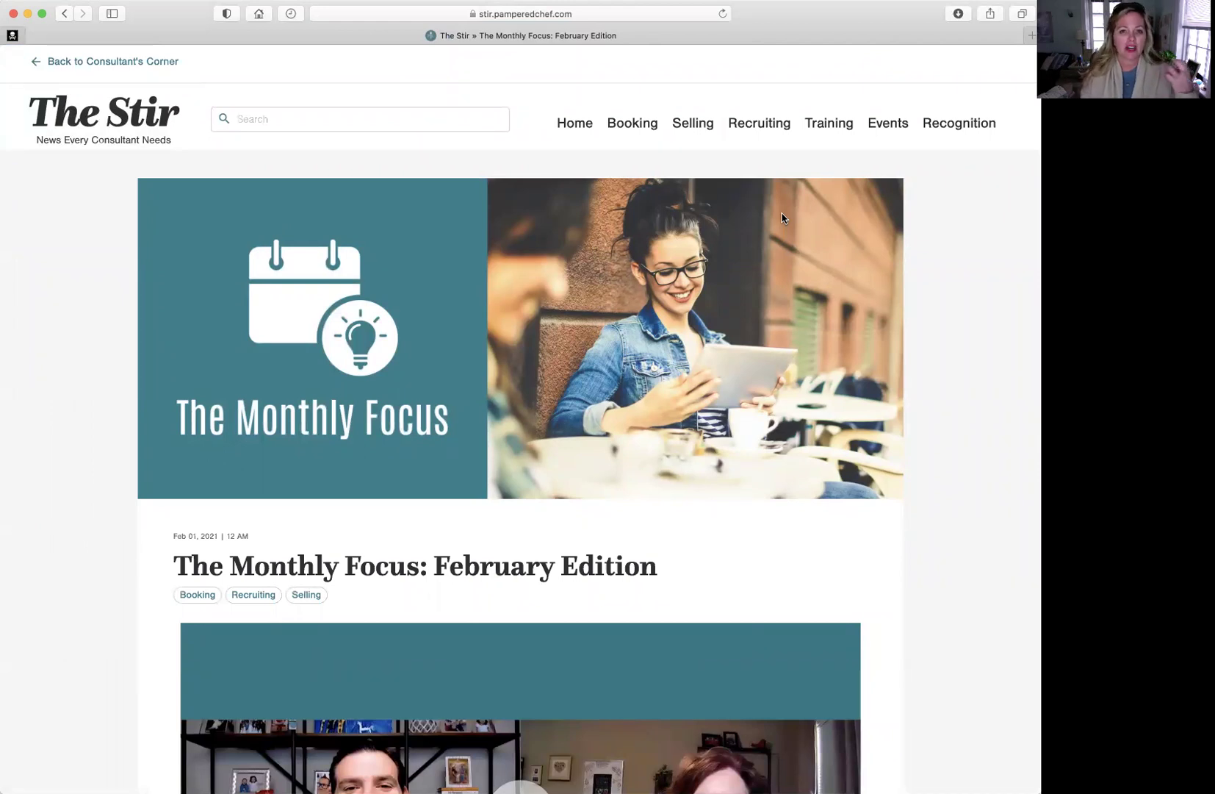
pyautogui.scroll(-5, 491, 430)
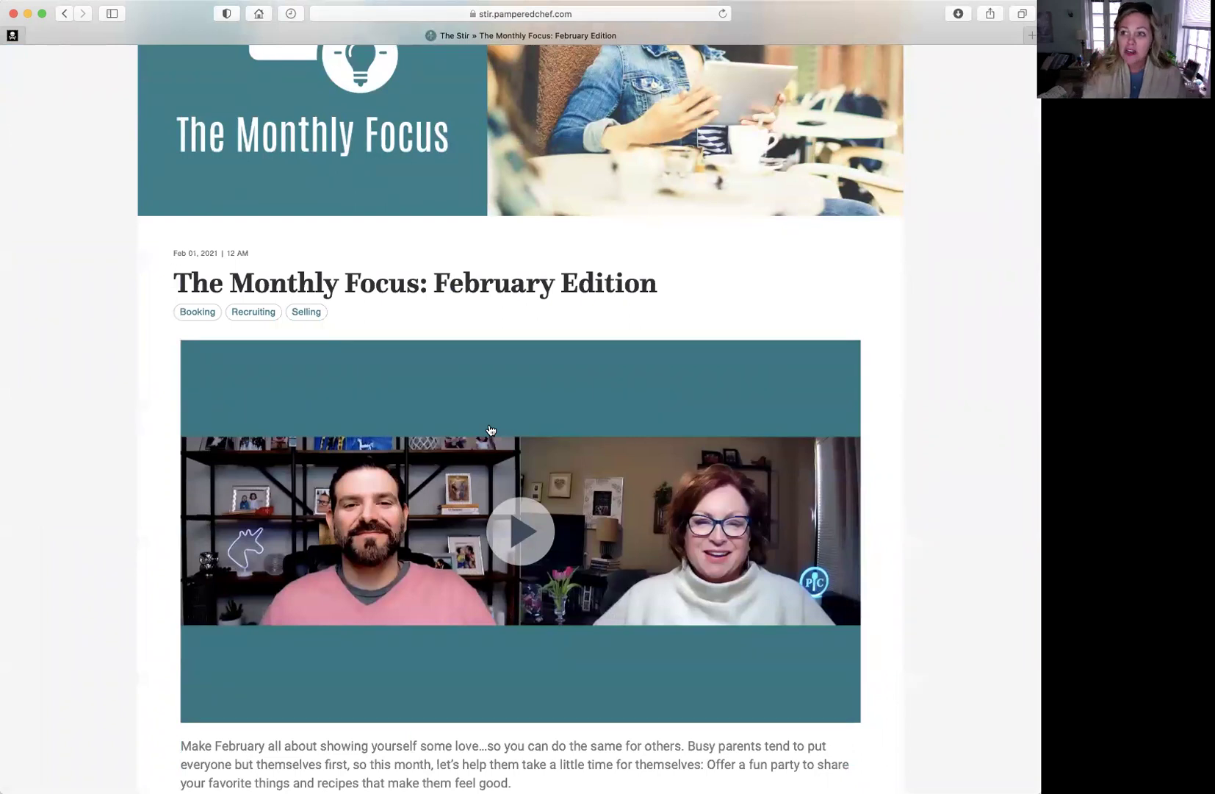
pyautogui.scroll(-5, 490, 430)
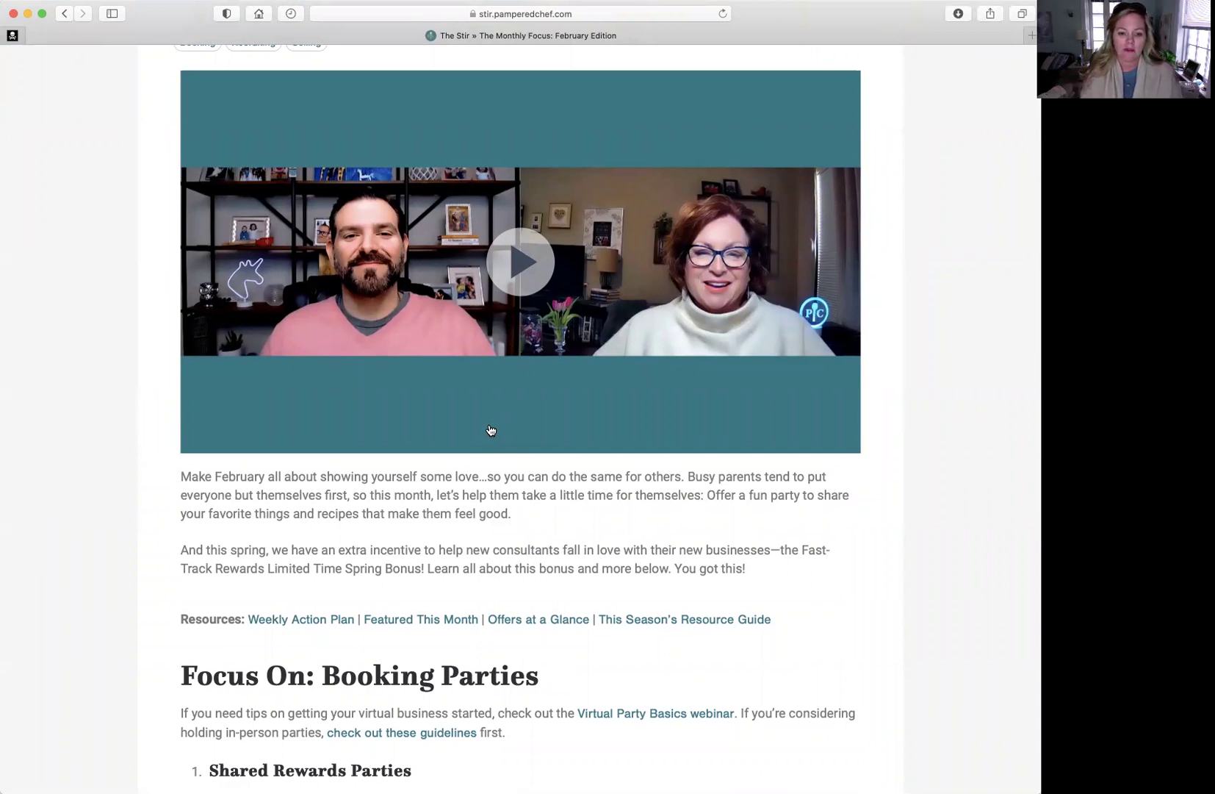
pyautogui.scroll(-5, 490, 429)
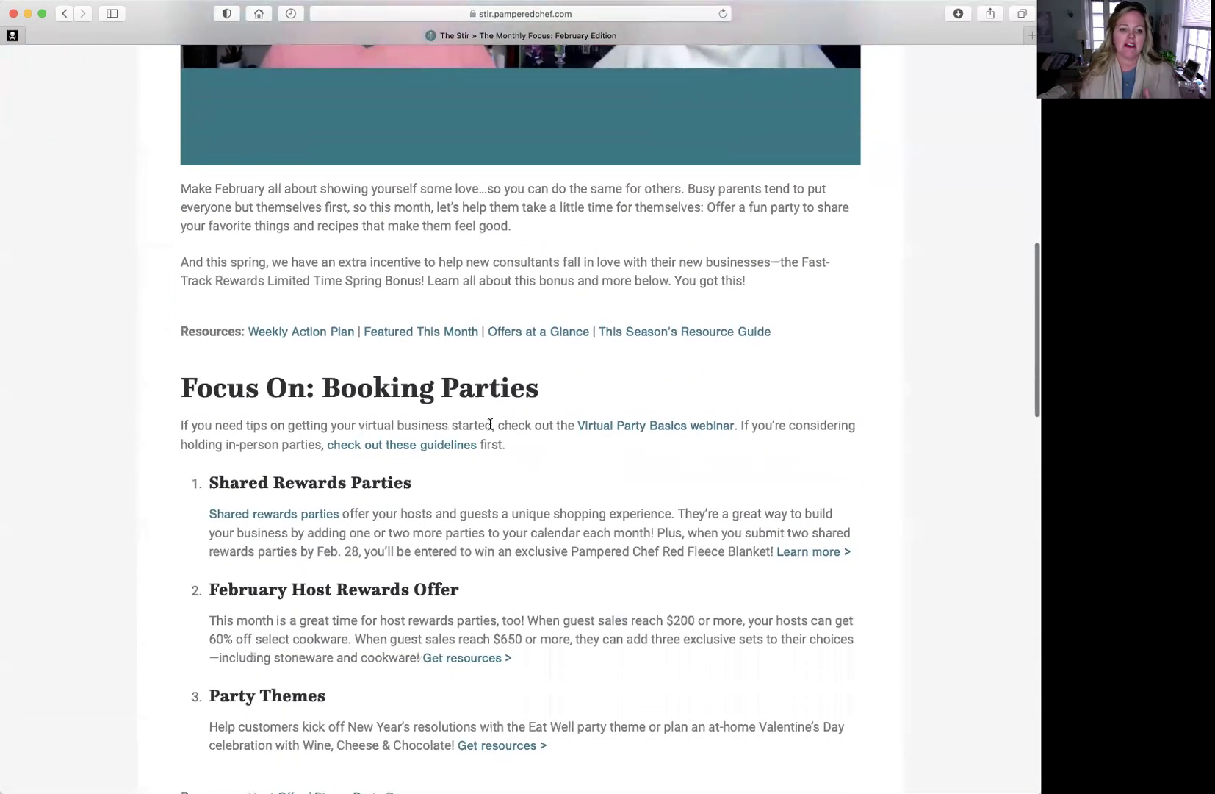
pyautogui.scroll(-3, 491, 426)
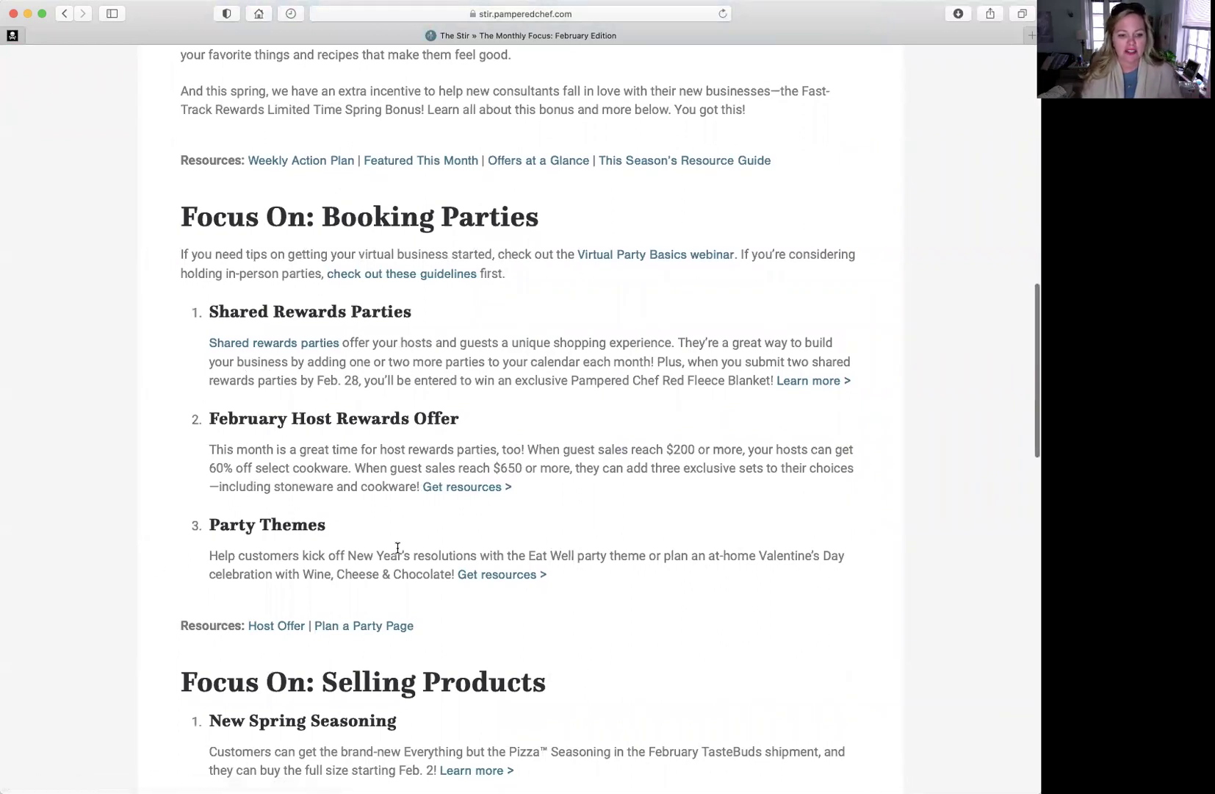
pyautogui.scroll(-1, 398, 548)
pyautogui.scroll(-10, 398, 548)
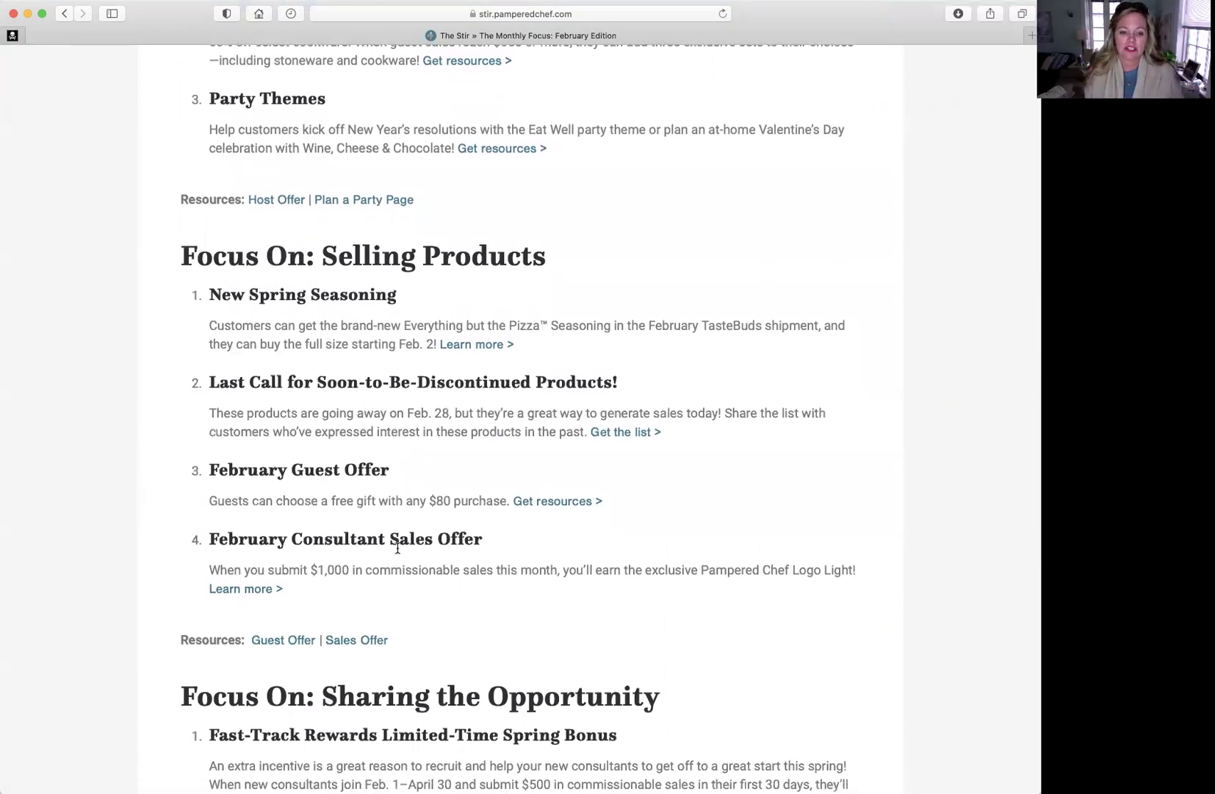
pyautogui.scroll(-15, 398, 548)
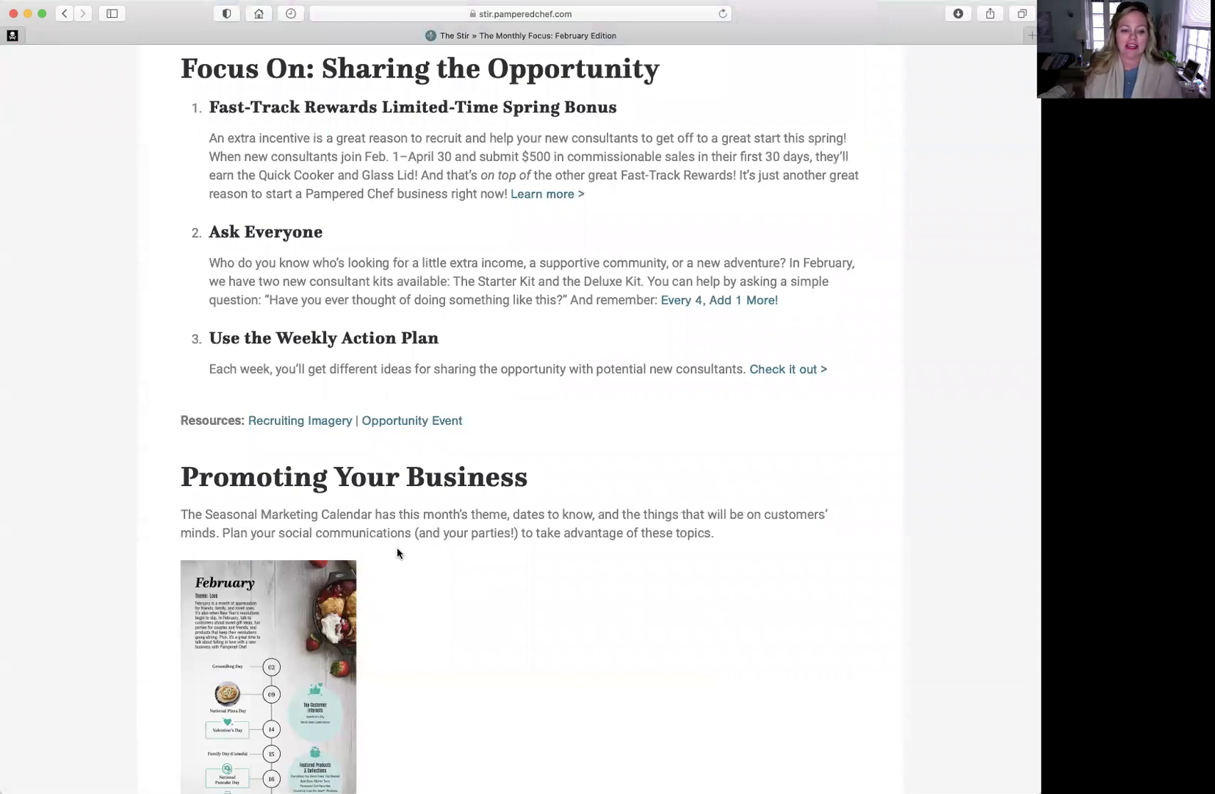
pyautogui.scroll(-4, 397, 547)
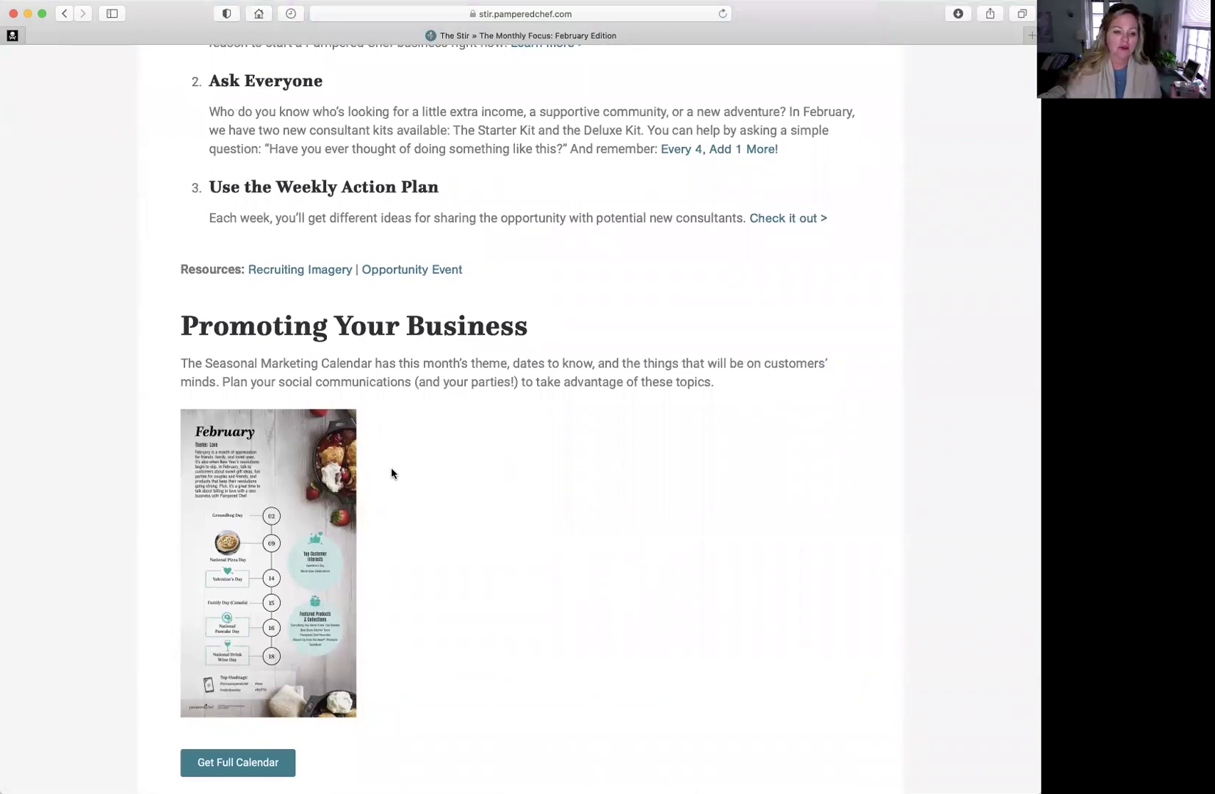
pyautogui.scroll(-5, 392, 473)
pyautogui.scroll(20, 391, 472)
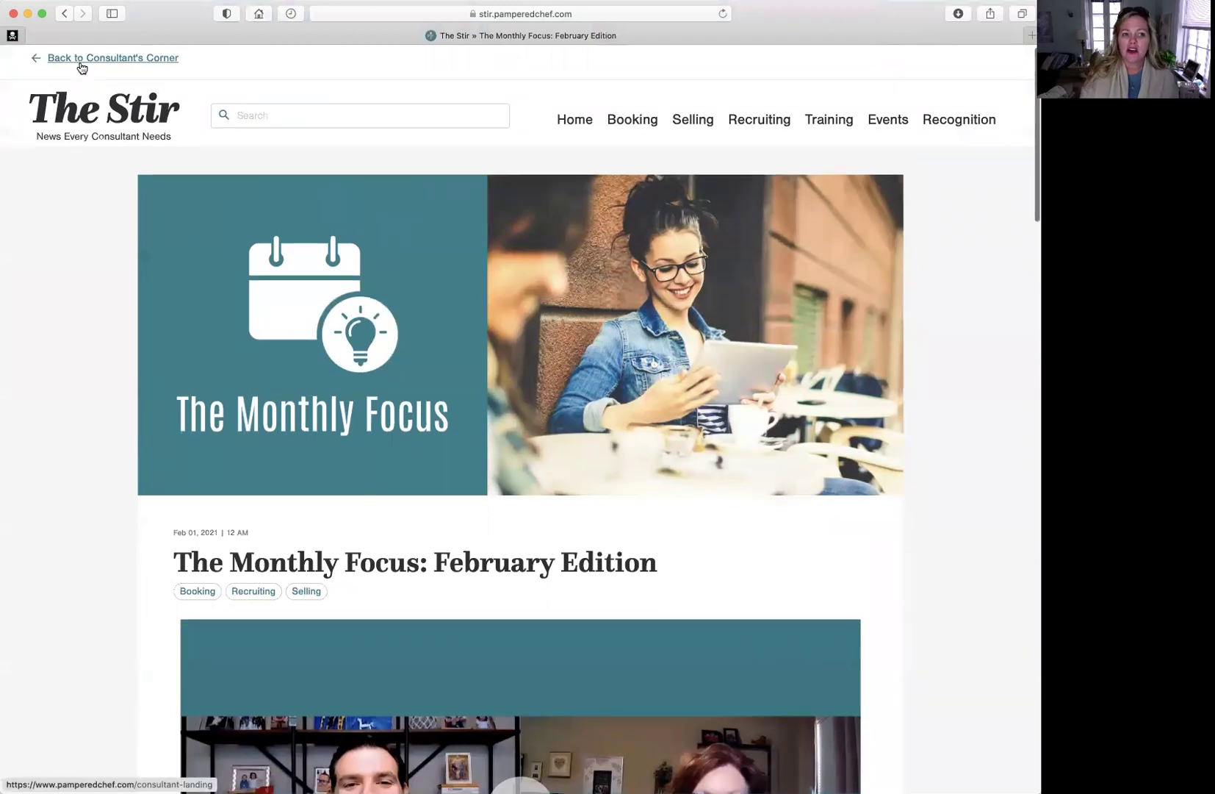
# Step: From the dashboard, start a new party of type Virtual (Facebook, Etc.) in the Create a Party form
pyautogui.click(82, 62)
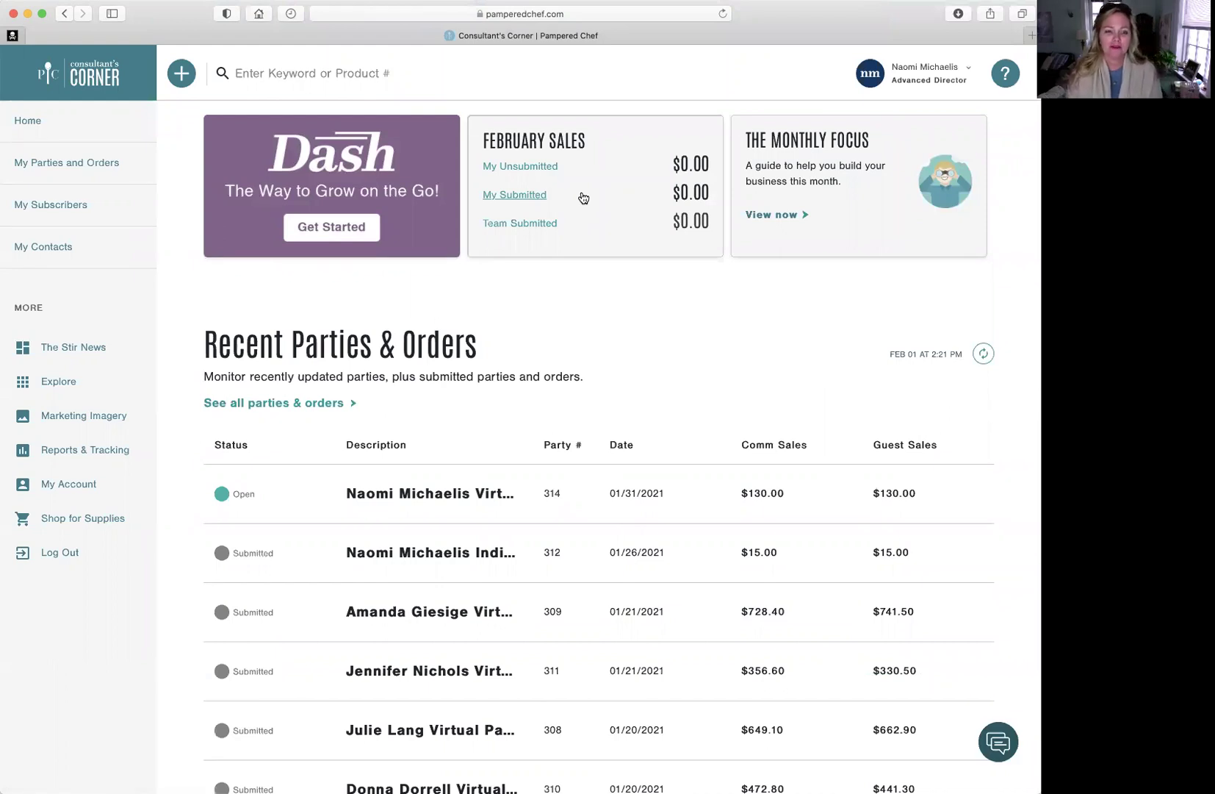
pyautogui.click(182, 76)
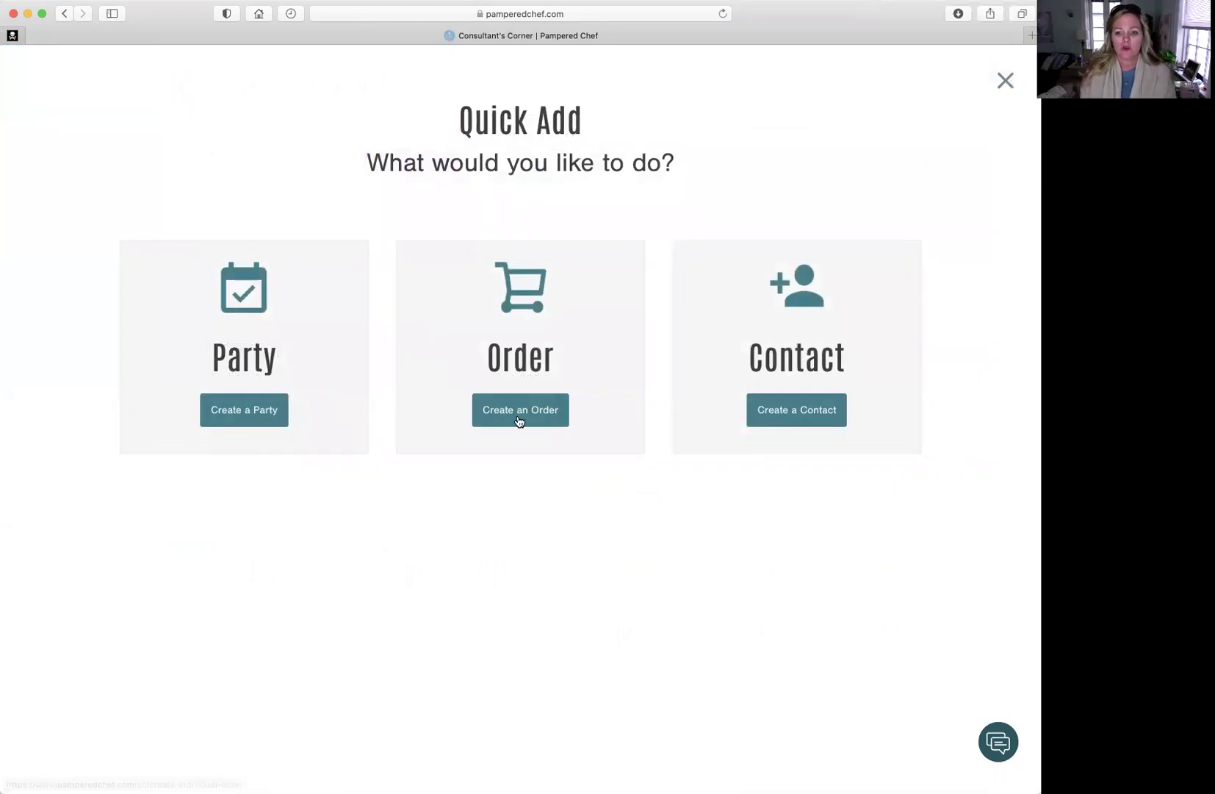
pyautogui.click(211, 418)
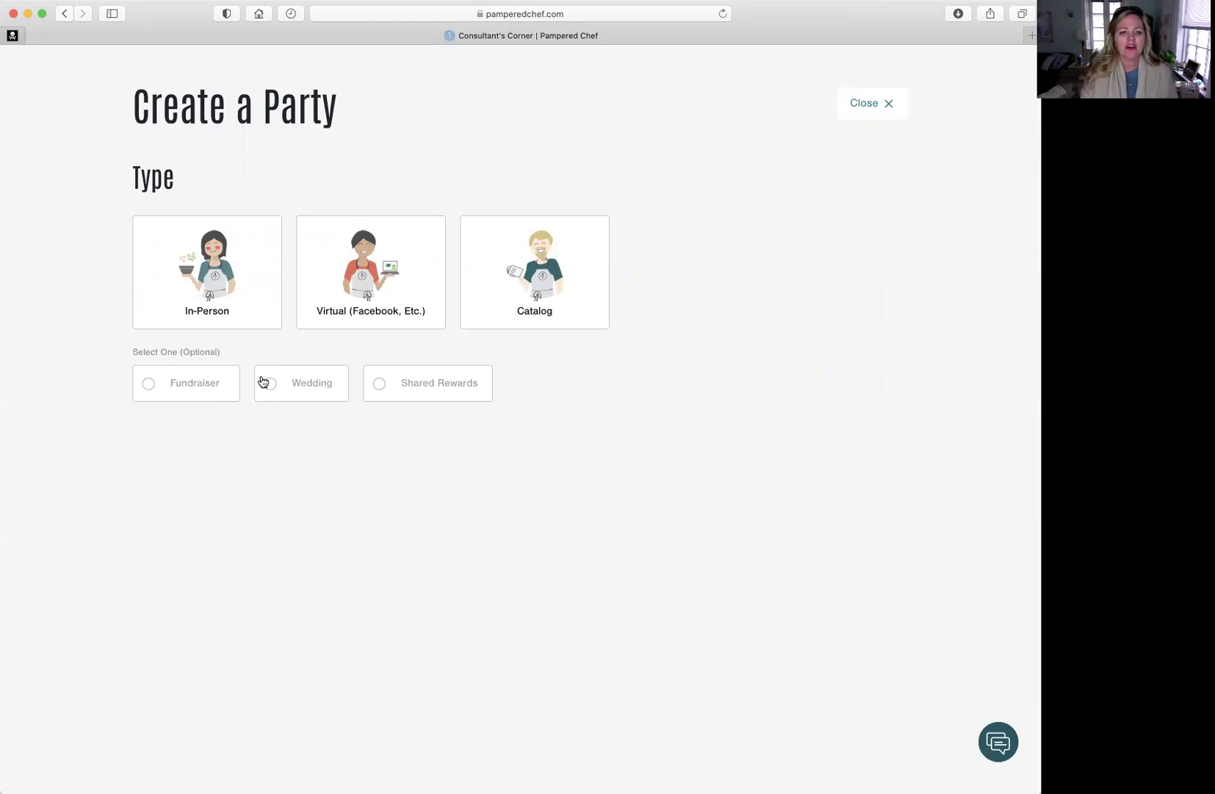
pyautogui.click(406, 311)
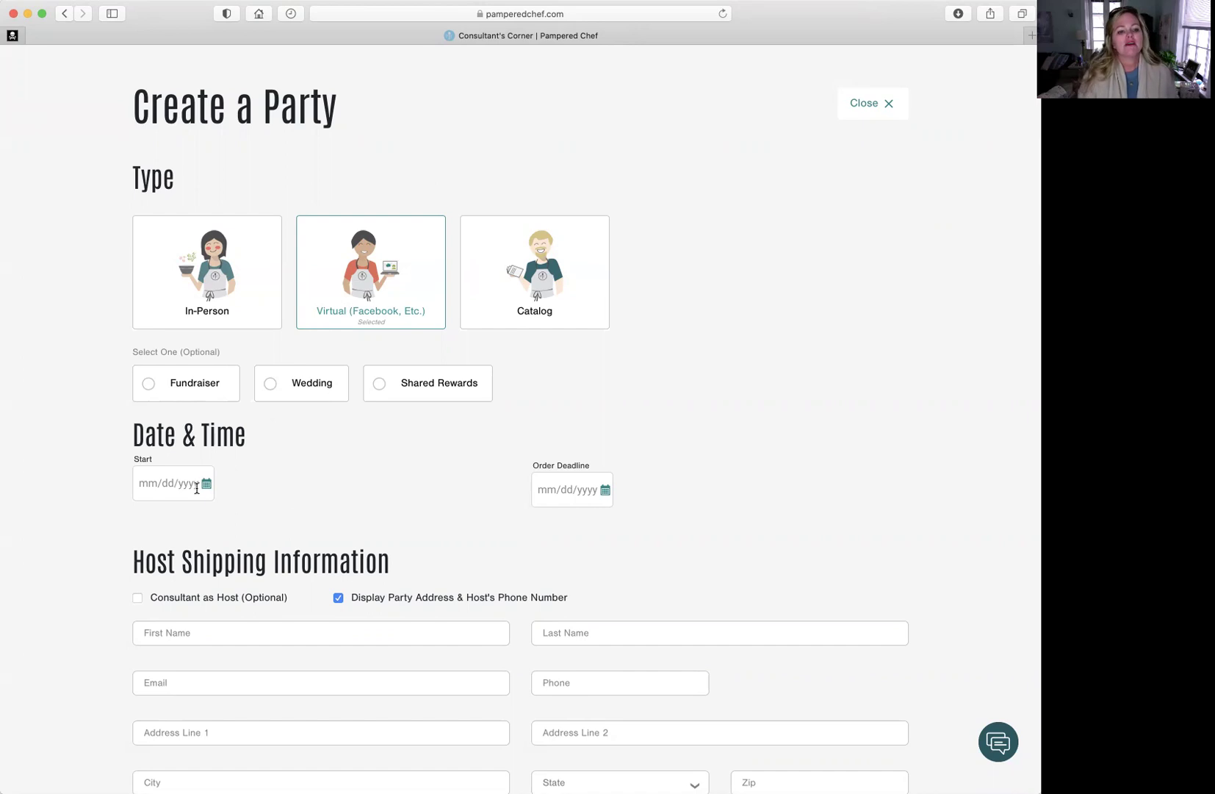
pyautogui.scroll(-5, 579, 540)
pyautogui.scroll(5, 948, 536)
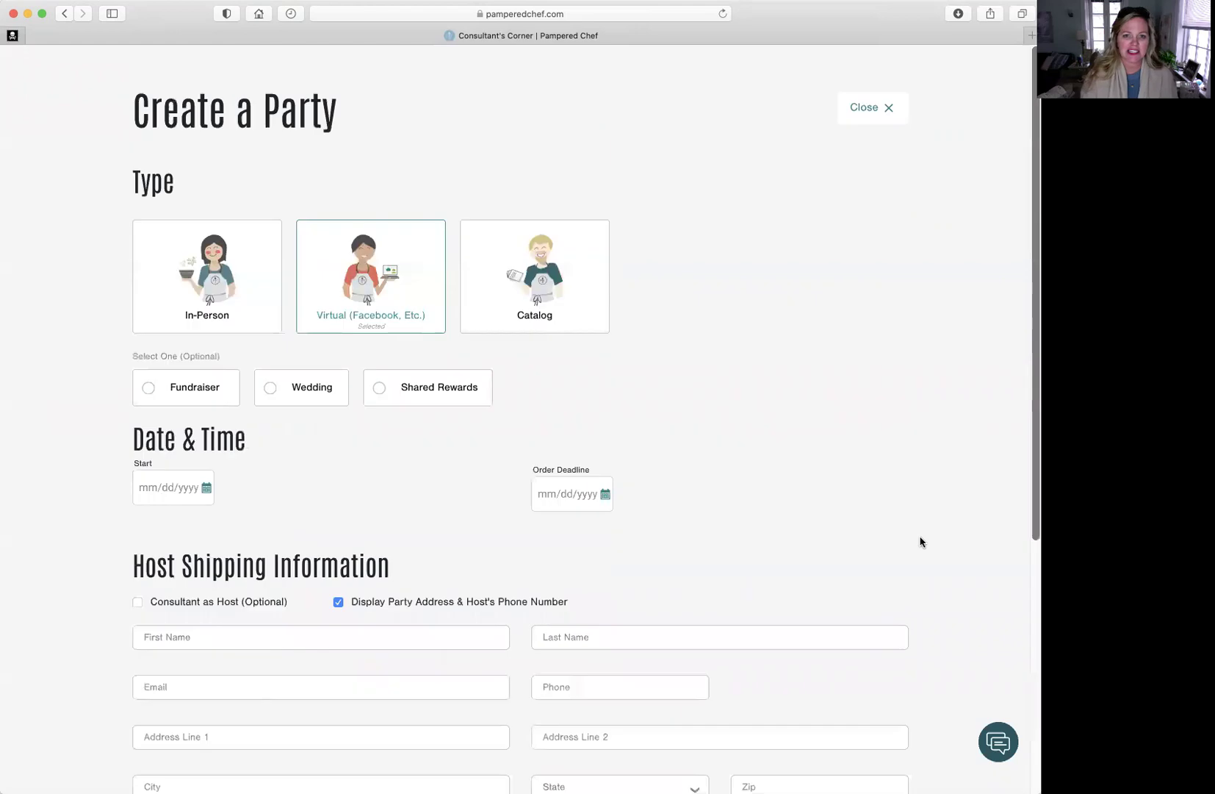
# Step: Close the unsaved party form to return to the Parties & Orders list
pyautogui.click(889, 104)
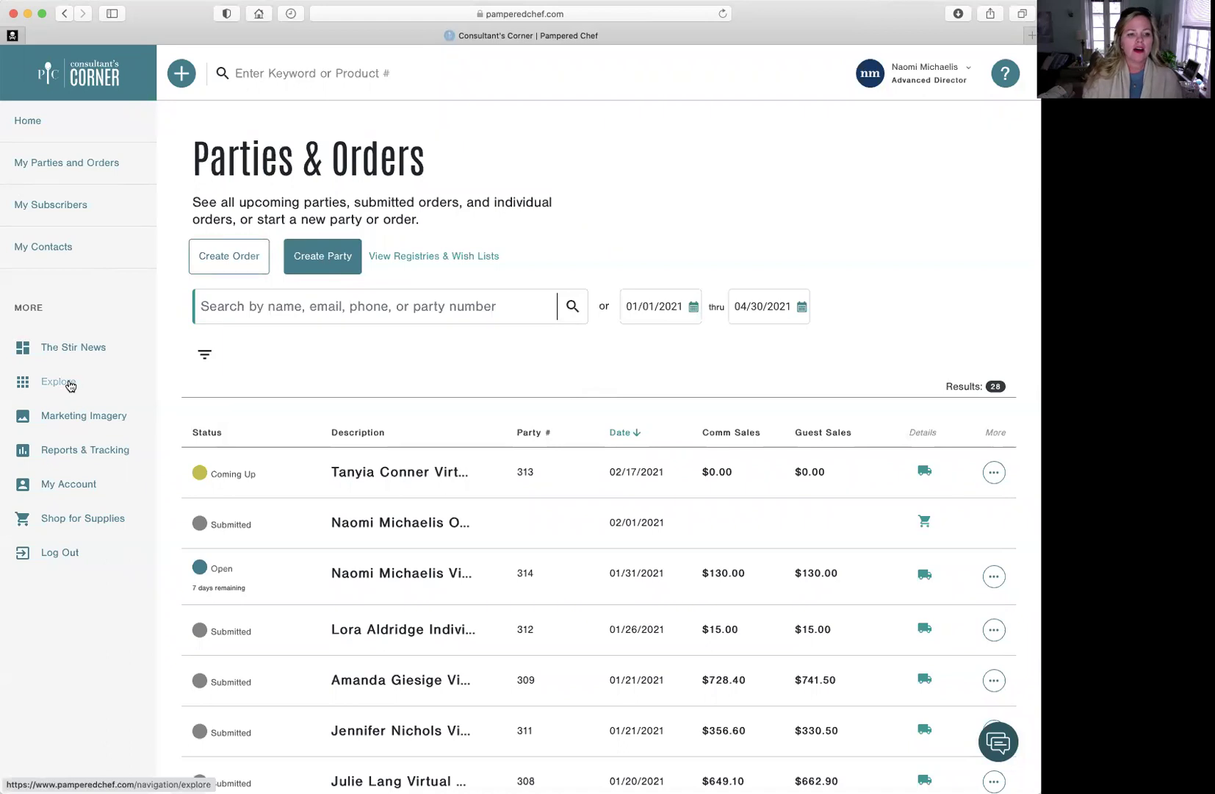
# Step: Show the Promotions images in Marketing Imagery and browse the results
pyautogui.click(94, 417)
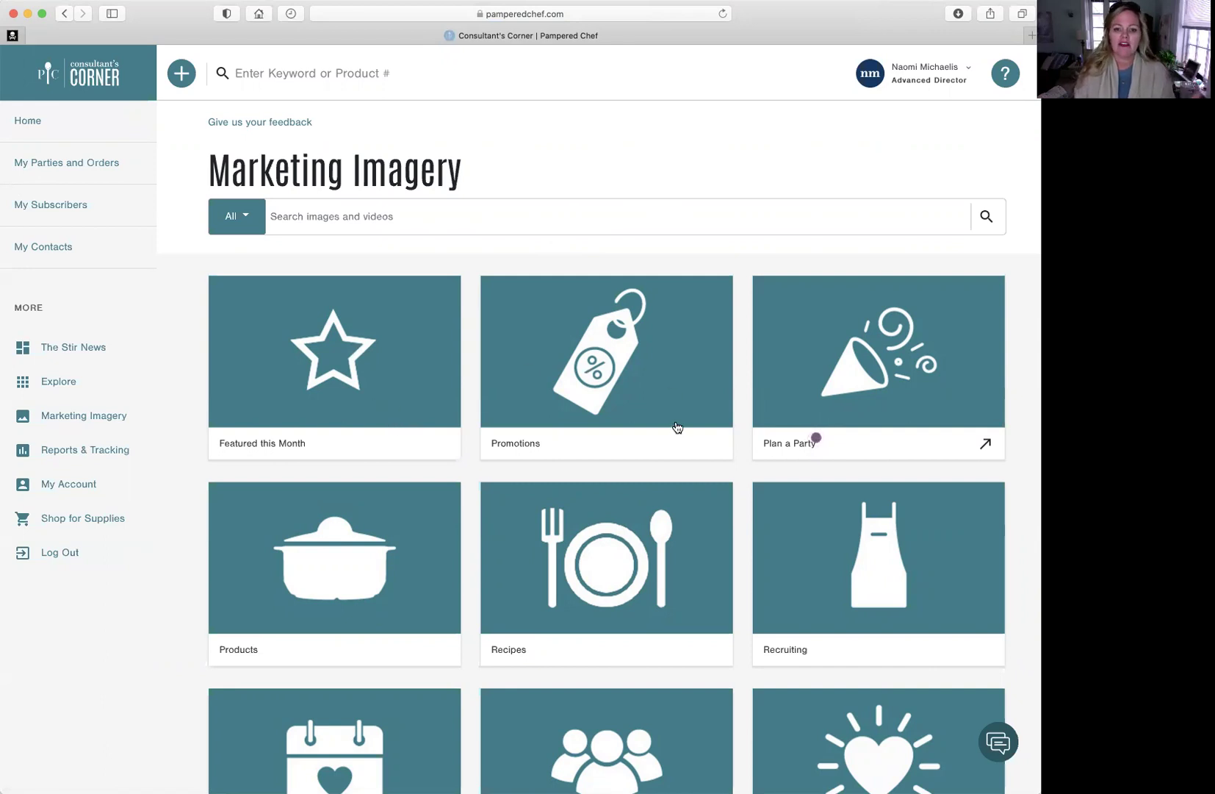
pyautogui.click(640, 375)
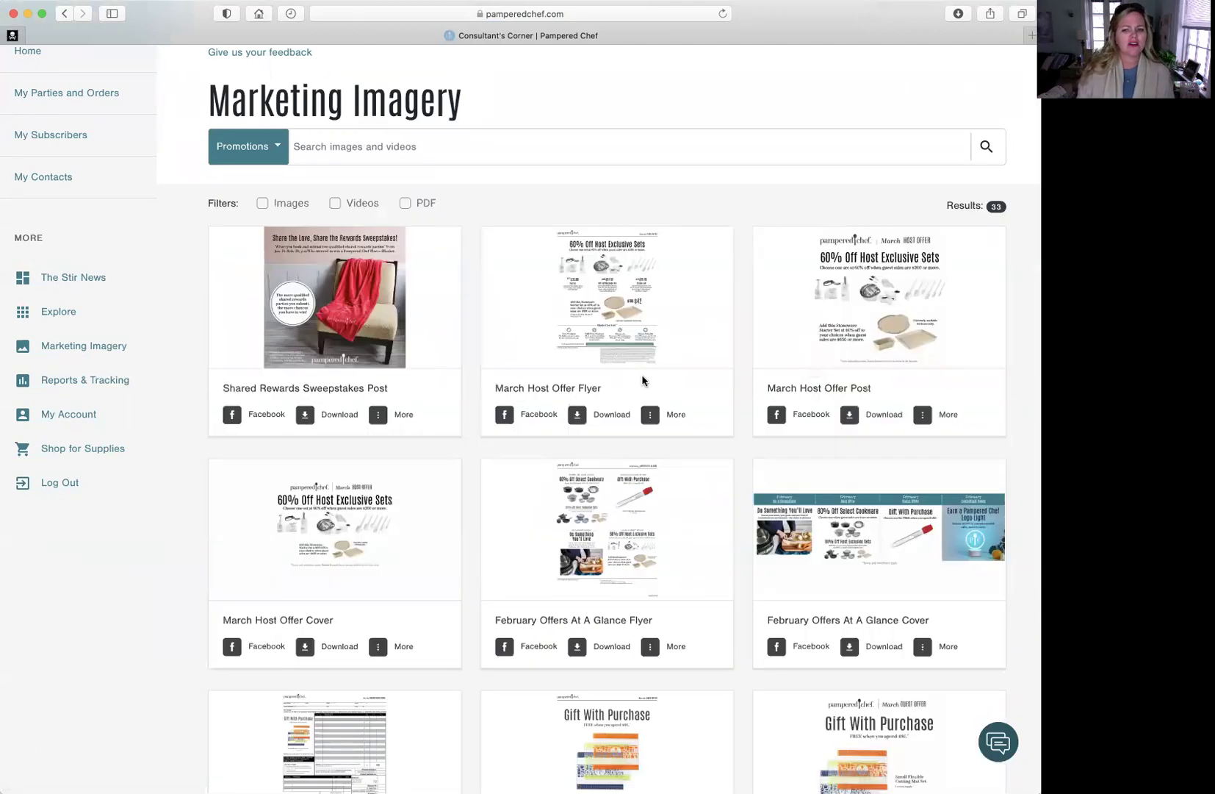
pyautogui.scroll(-3, 641, 380)
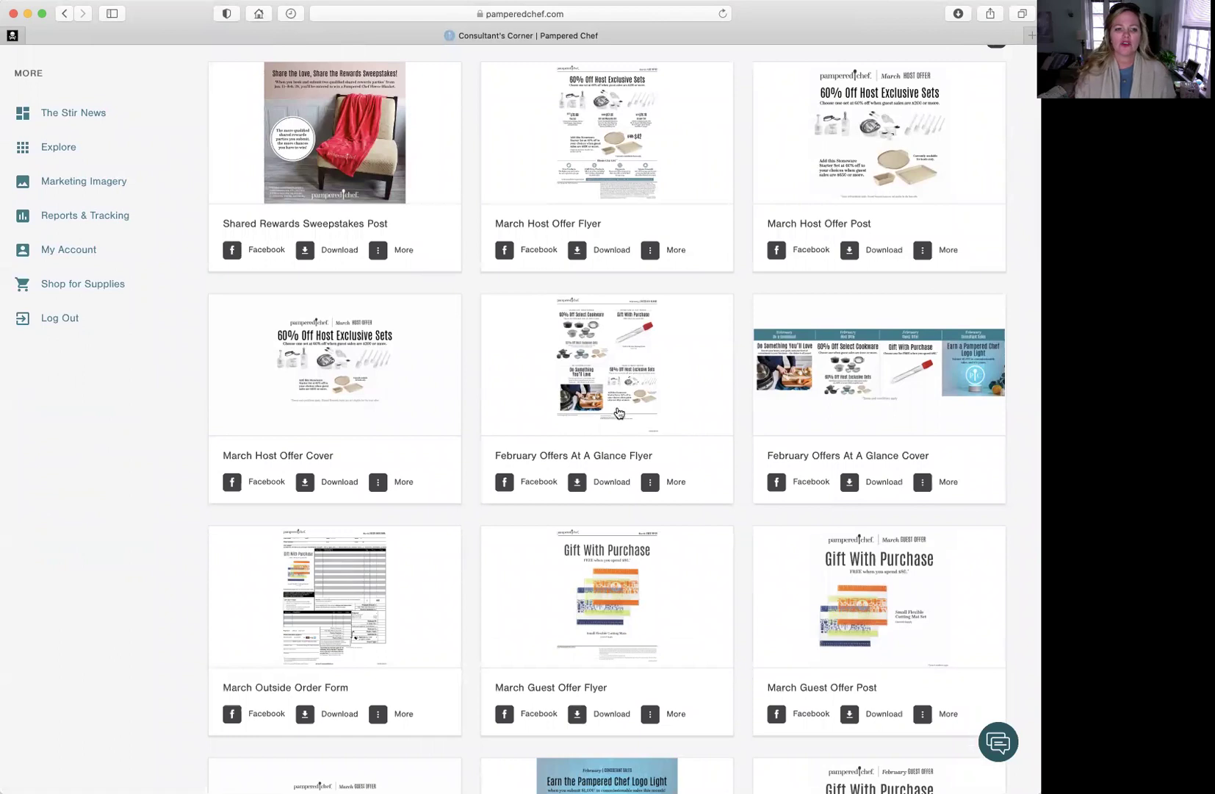
pyautogui.scroll(-6, 457, 313)
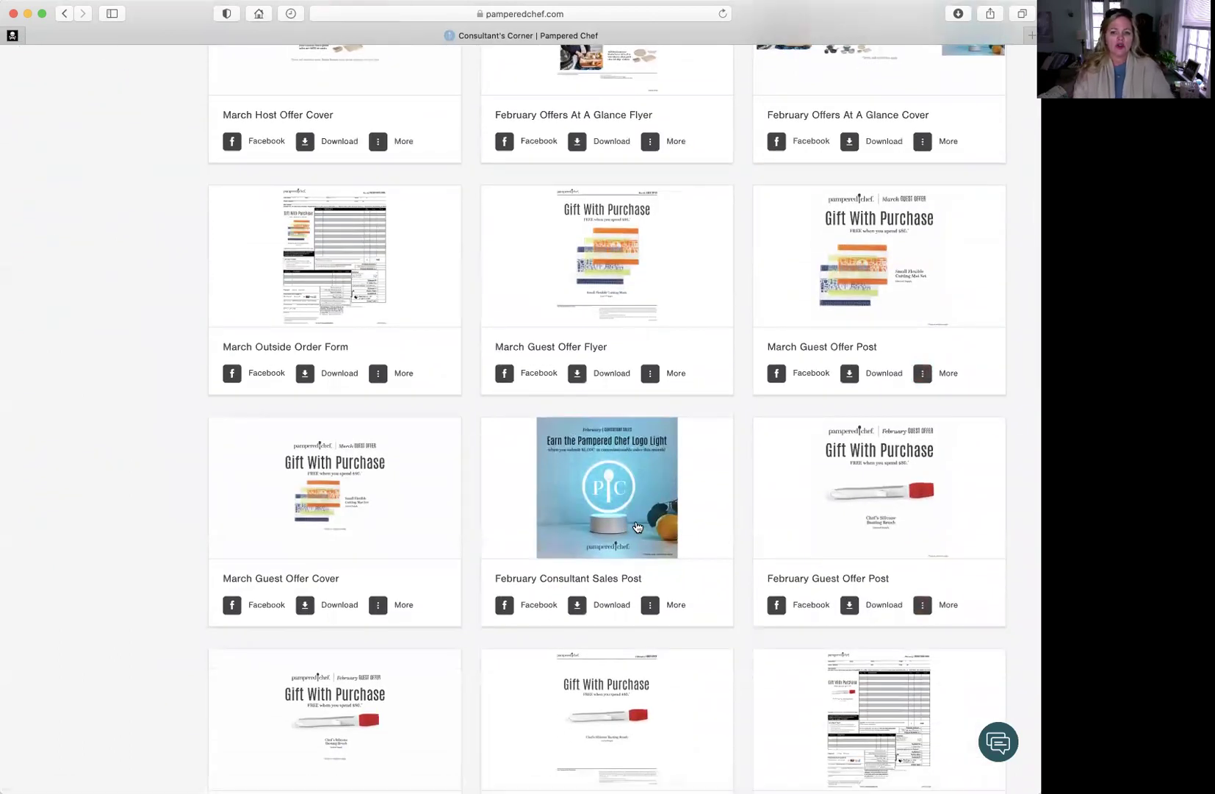
pyautogui.scroll(-2, 637, 526)
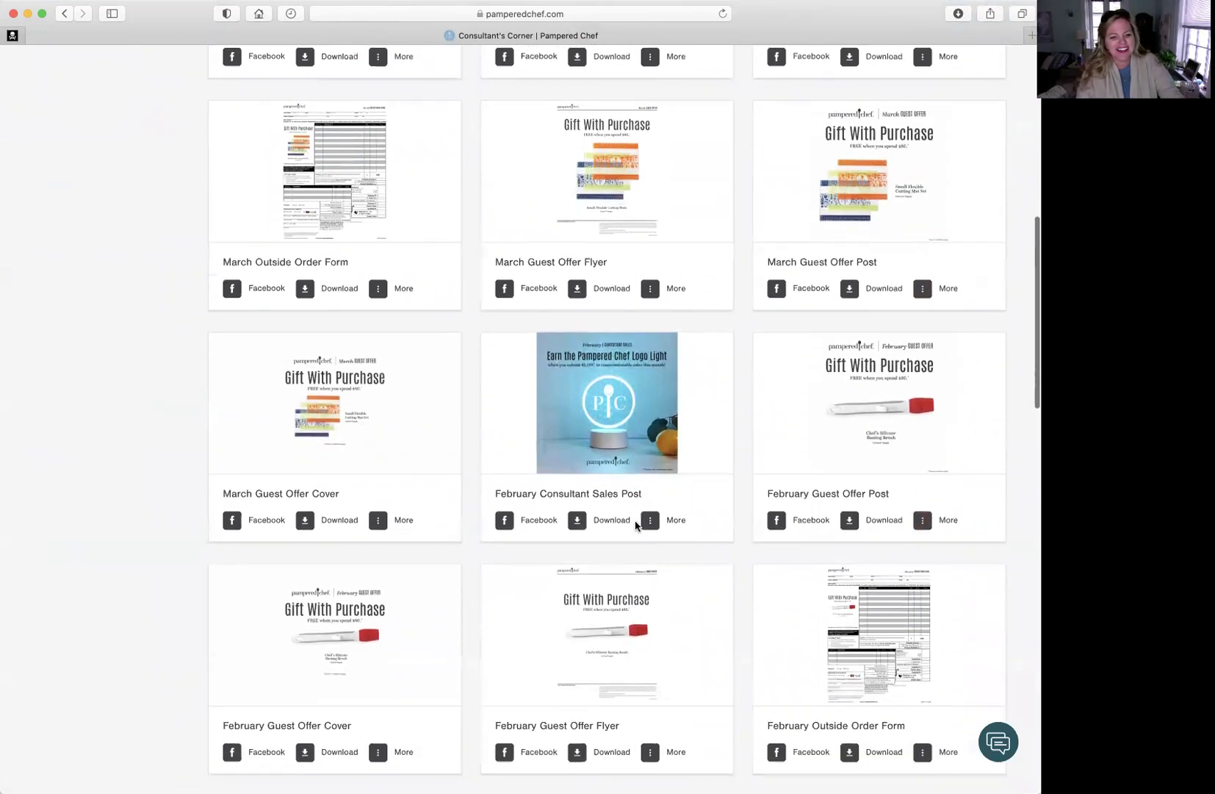
pyautogui.scroll(5, 637, 526)
pyautogui.scroll(5, 636, 526)
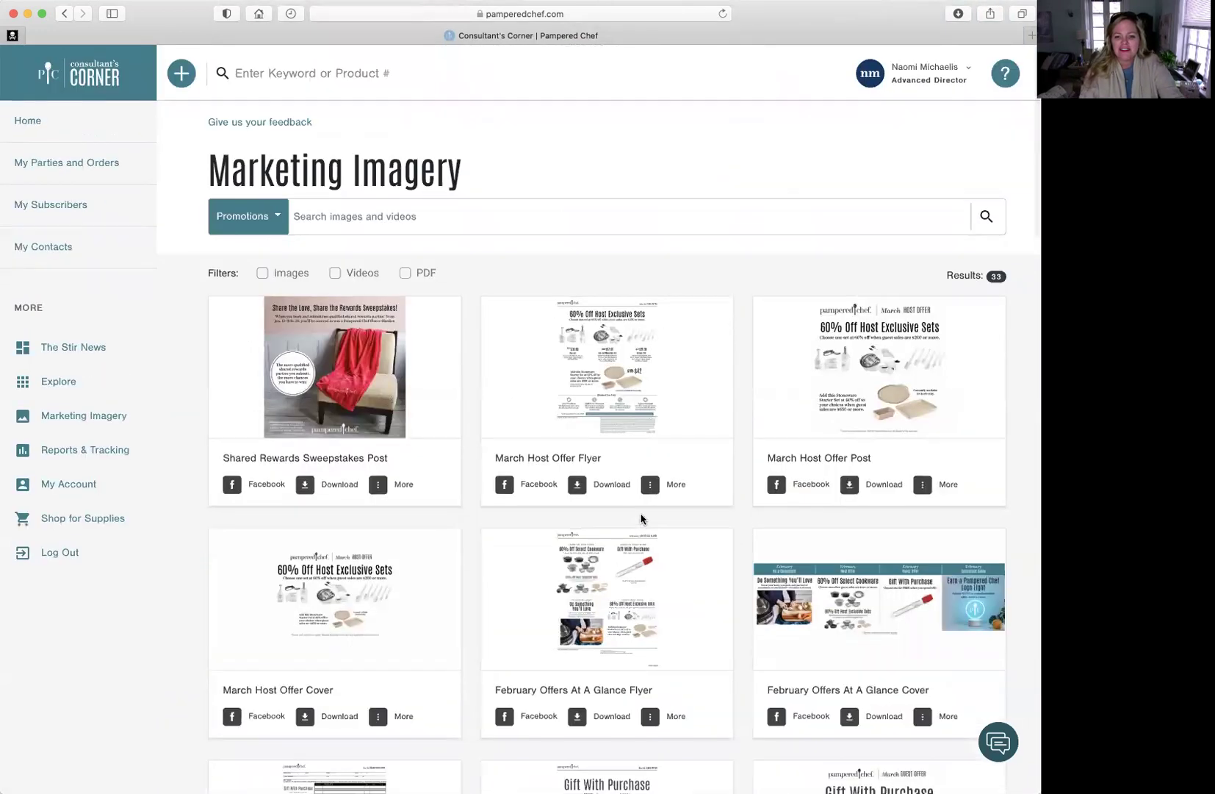
pyautogui.scroll(-15, 686, 438)
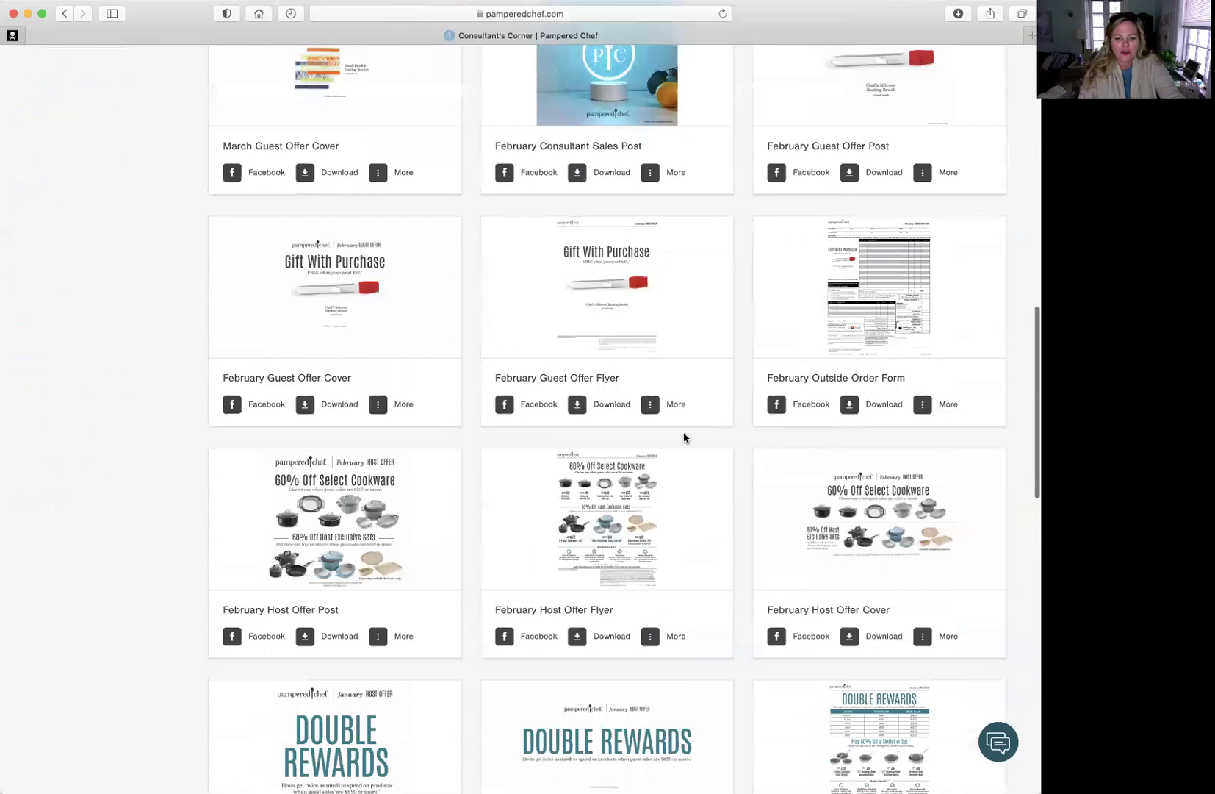
pyautogui.scroll(-3, 686, 439)
pyautogui.scroll(1, 685, 439)
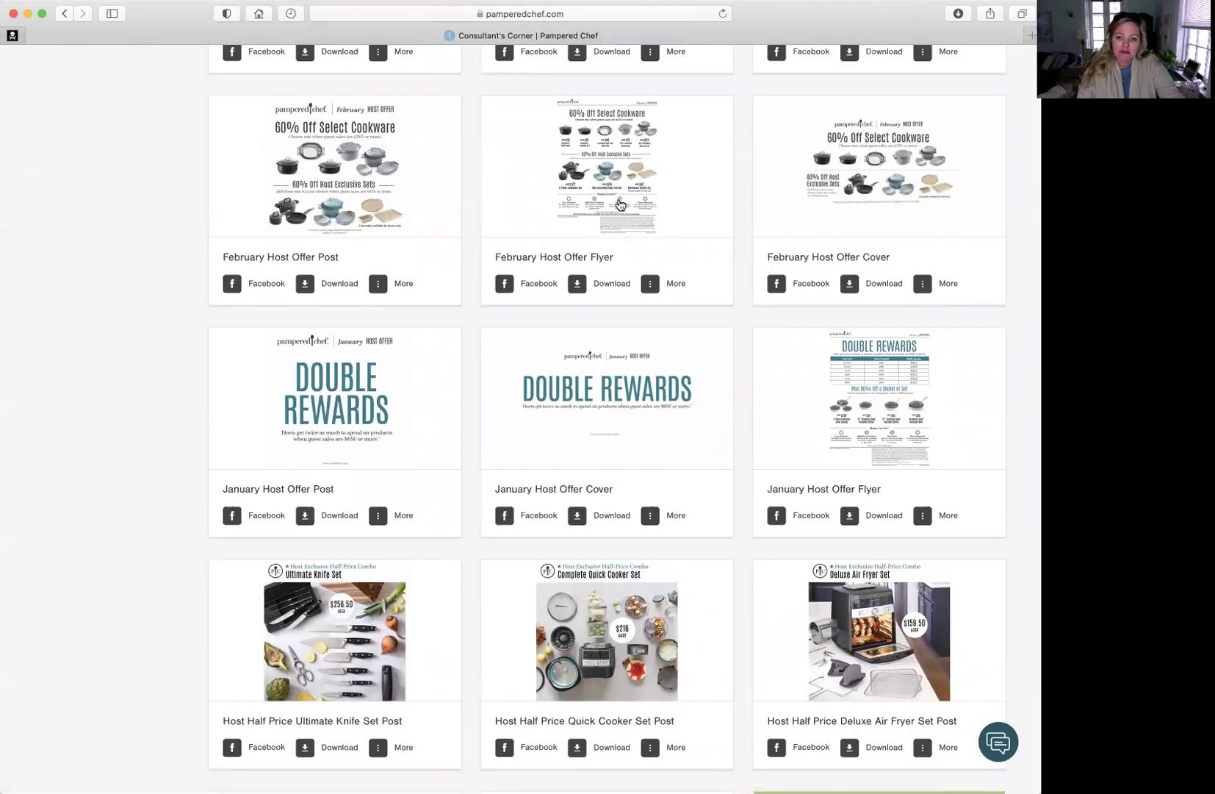
pyautogui.scroll(6, 620, 204)
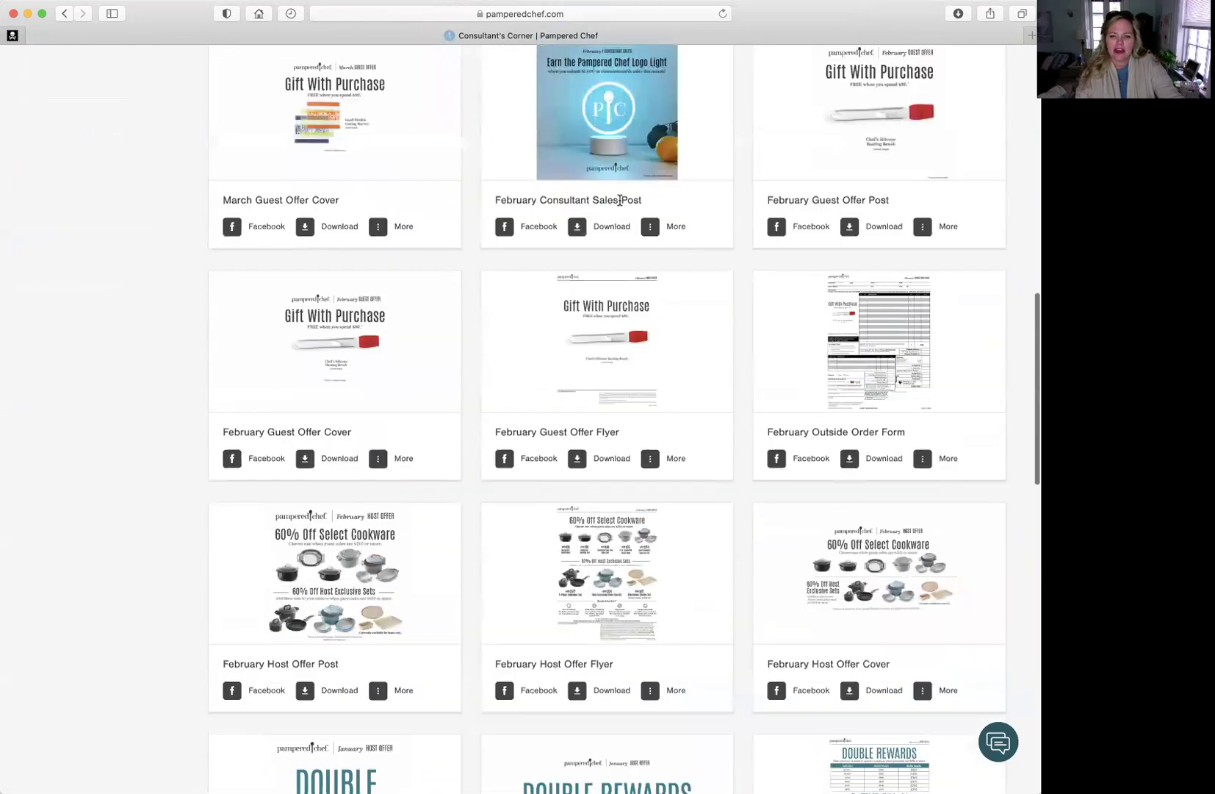
pyautogui.scroll(1, 619, 204)
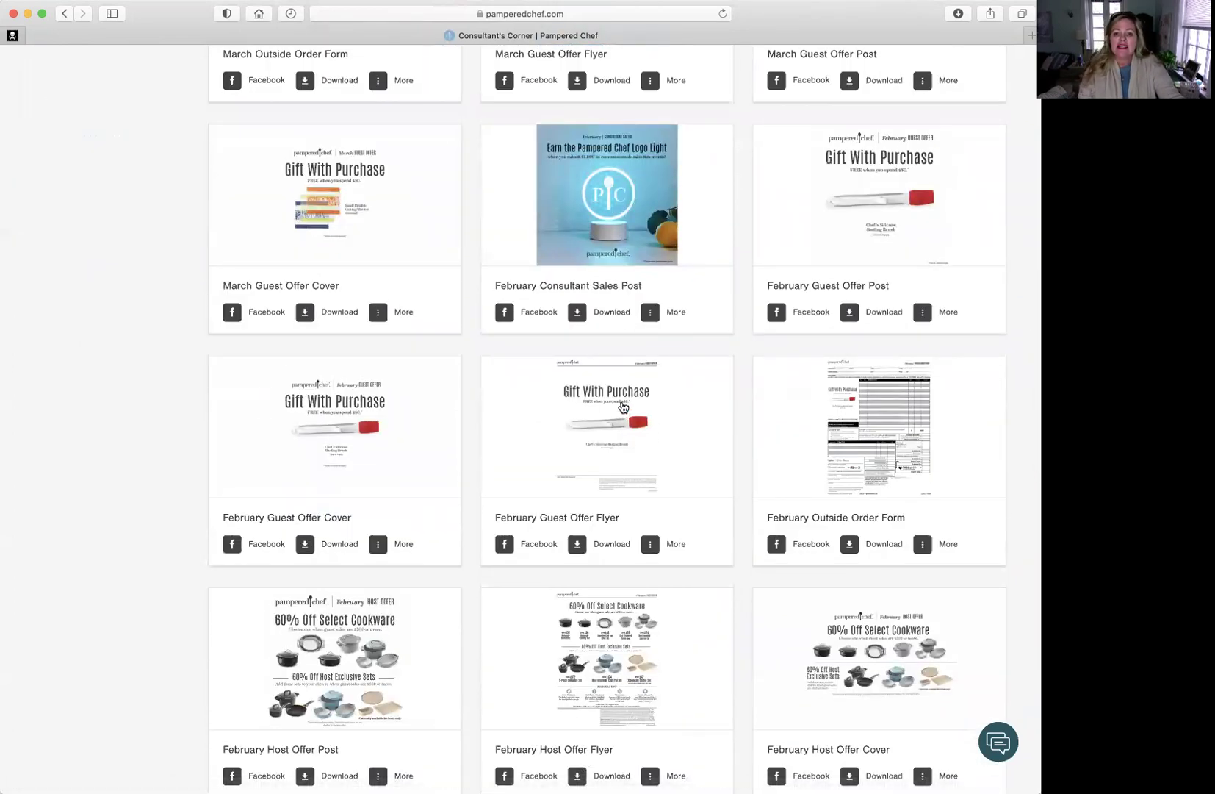
# Step: Download the February Guest Offer Flyer
pyautogui.click(576, 545)
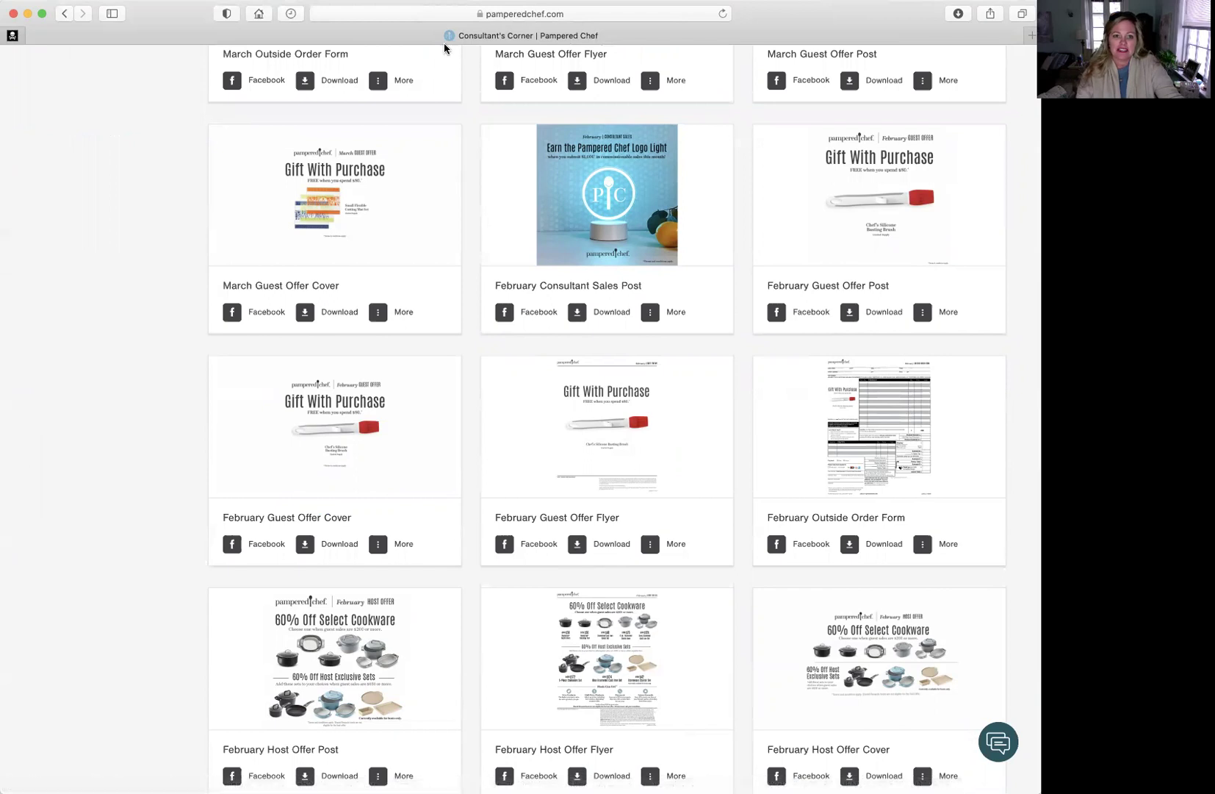
pyautogui.scroll(4, 657, 107)
pyautogui.scroll(10, 658, 107)
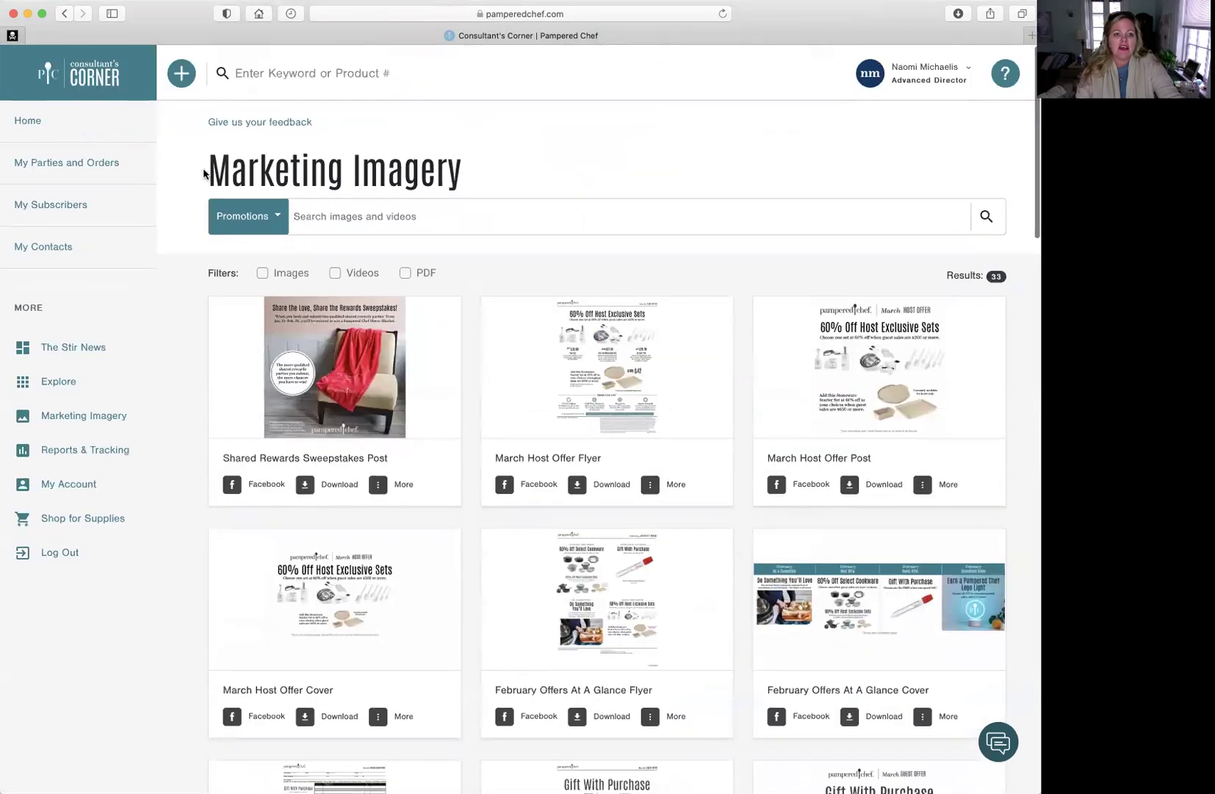
# Step: Search Marketing Imagery for 'rockcrock' and browse the results
pyautogui.click(113, 416)
pyautogui.click(396, 216)
pyautogui.write('rock')
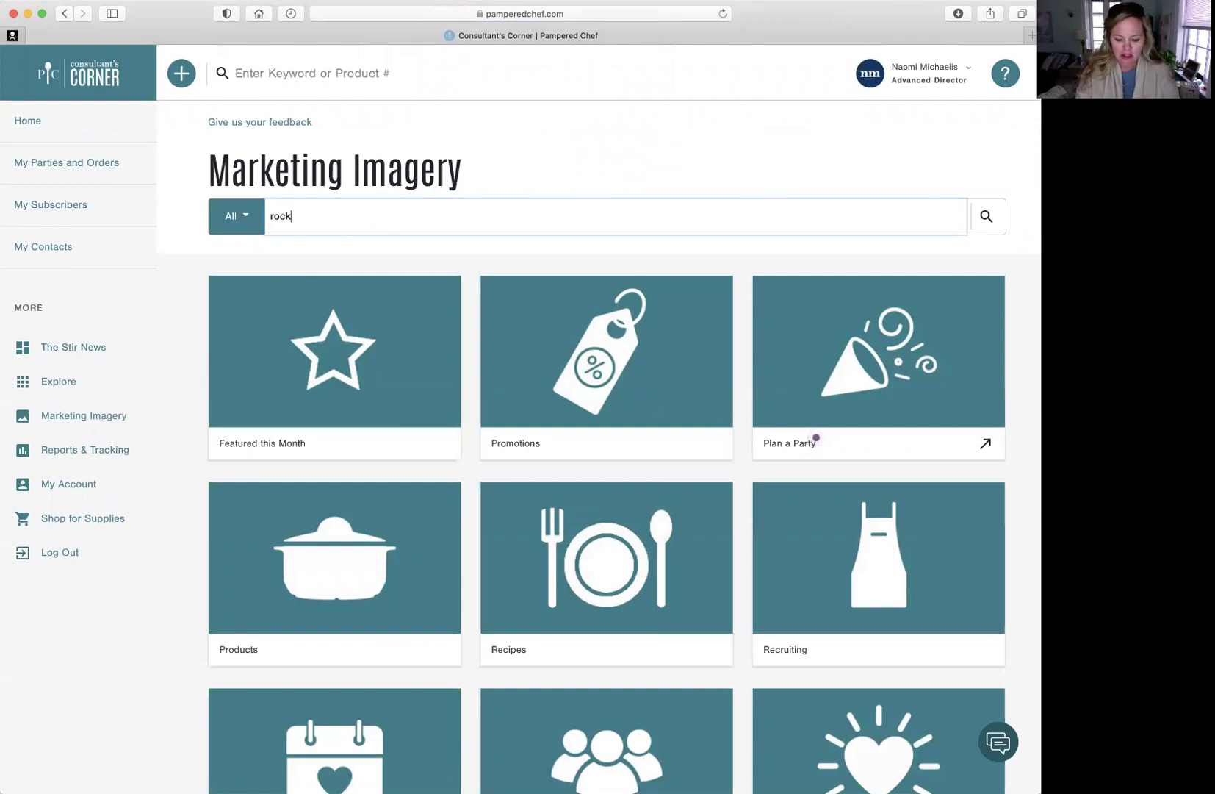
pyautogui.write('crock')
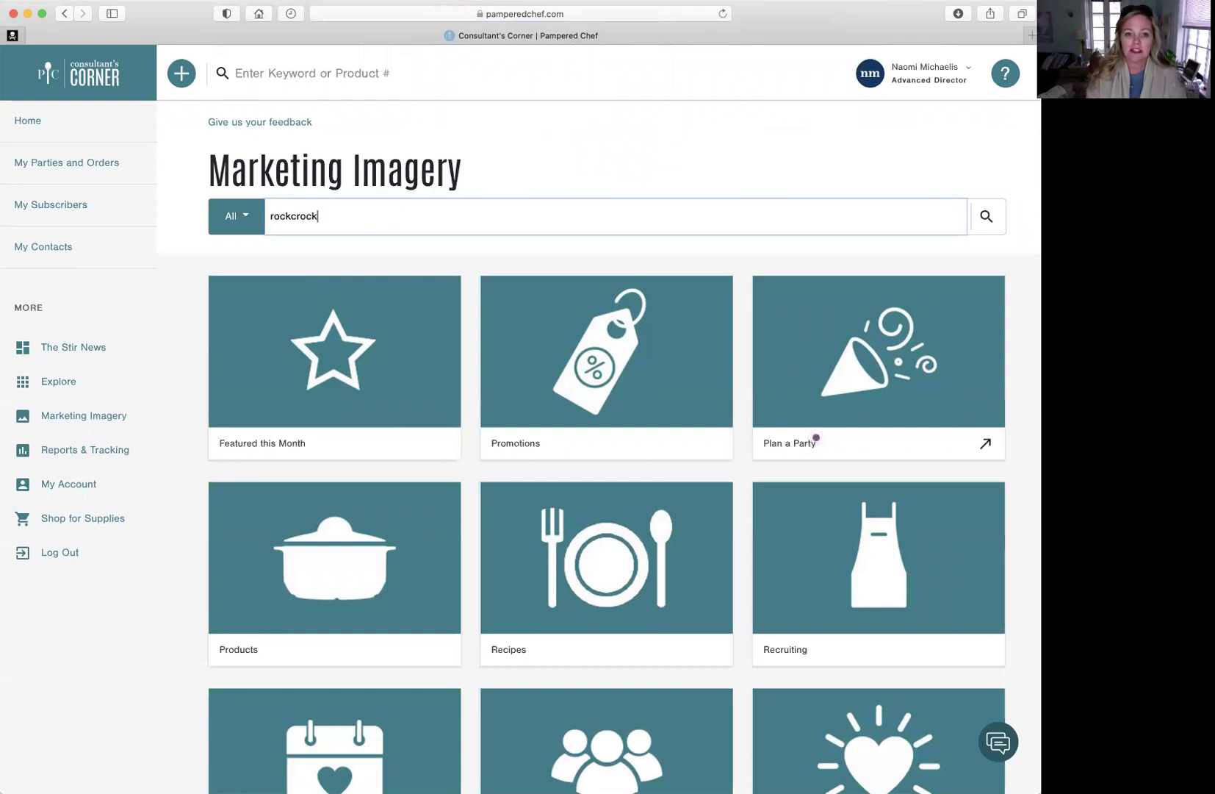
pyautogui.press('Return')
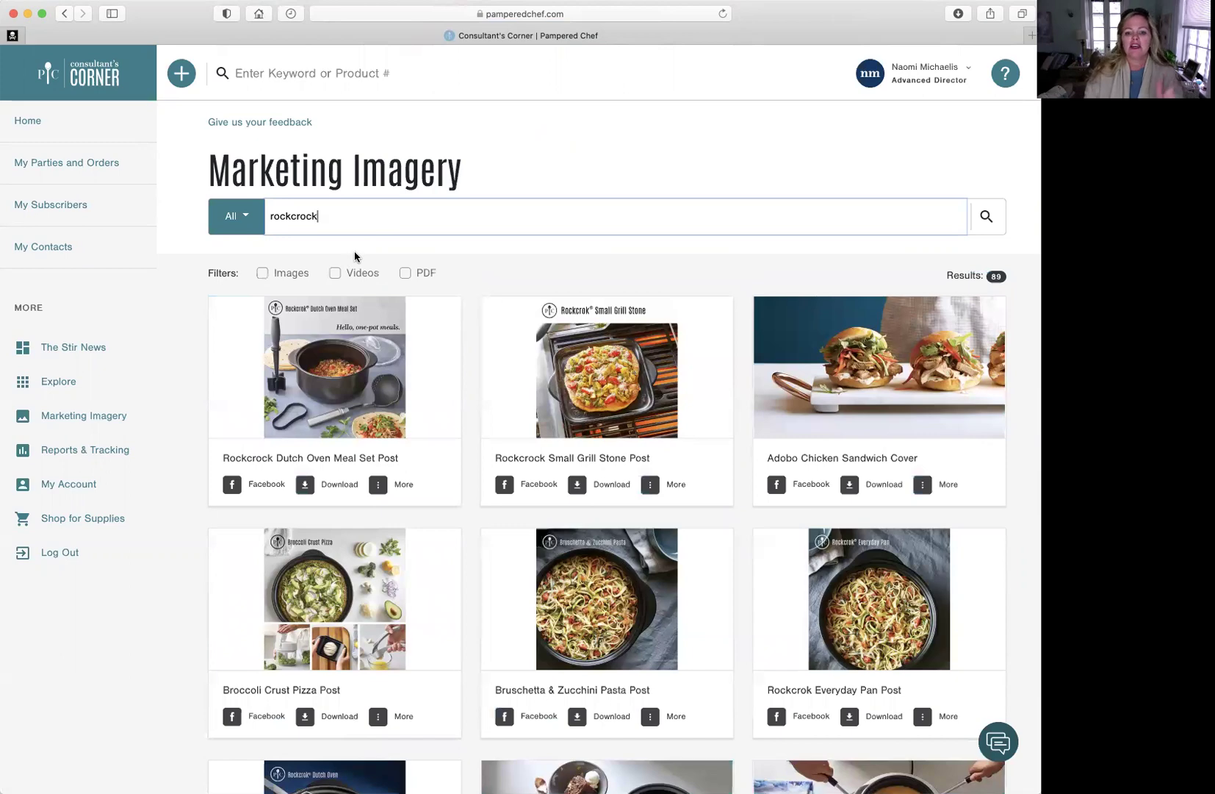
pyautogui.scroll(-10, 355, 256)
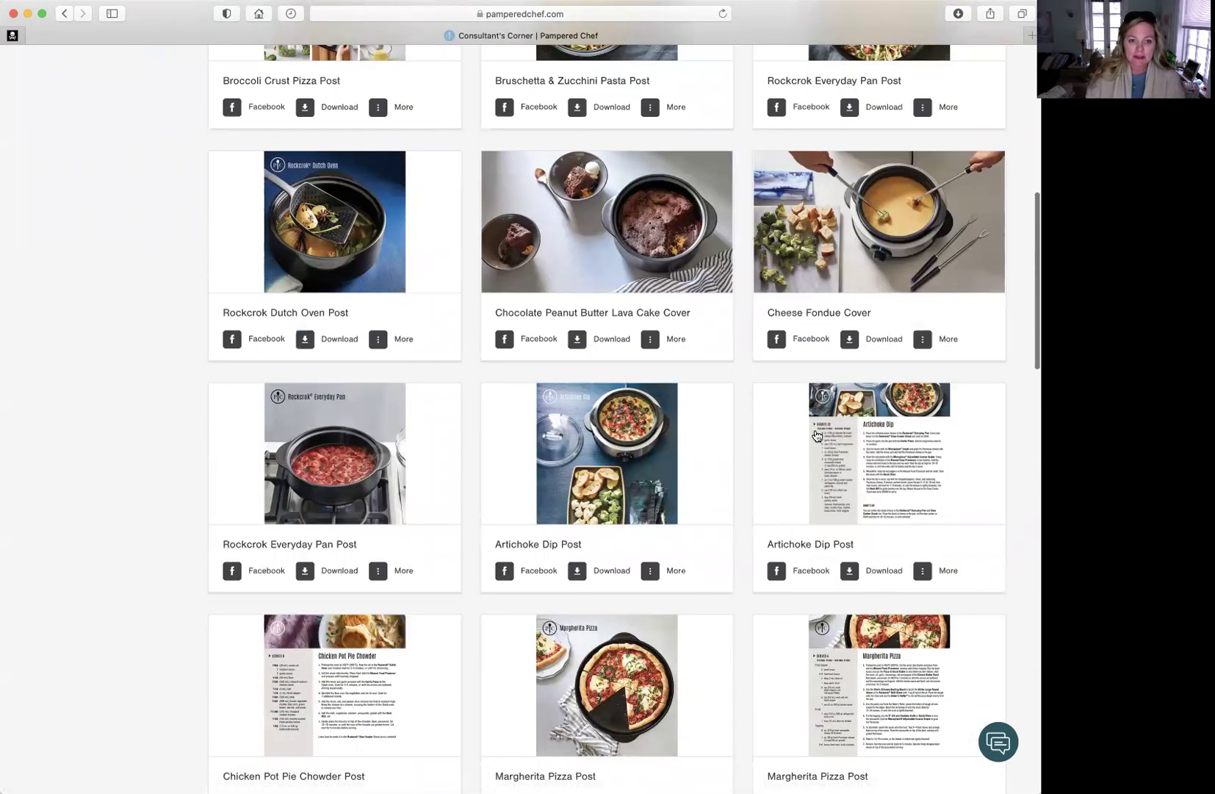
pyautogui.scroll(-6, 816, 436)
pyautogui.scroll(-20, 815, 436)
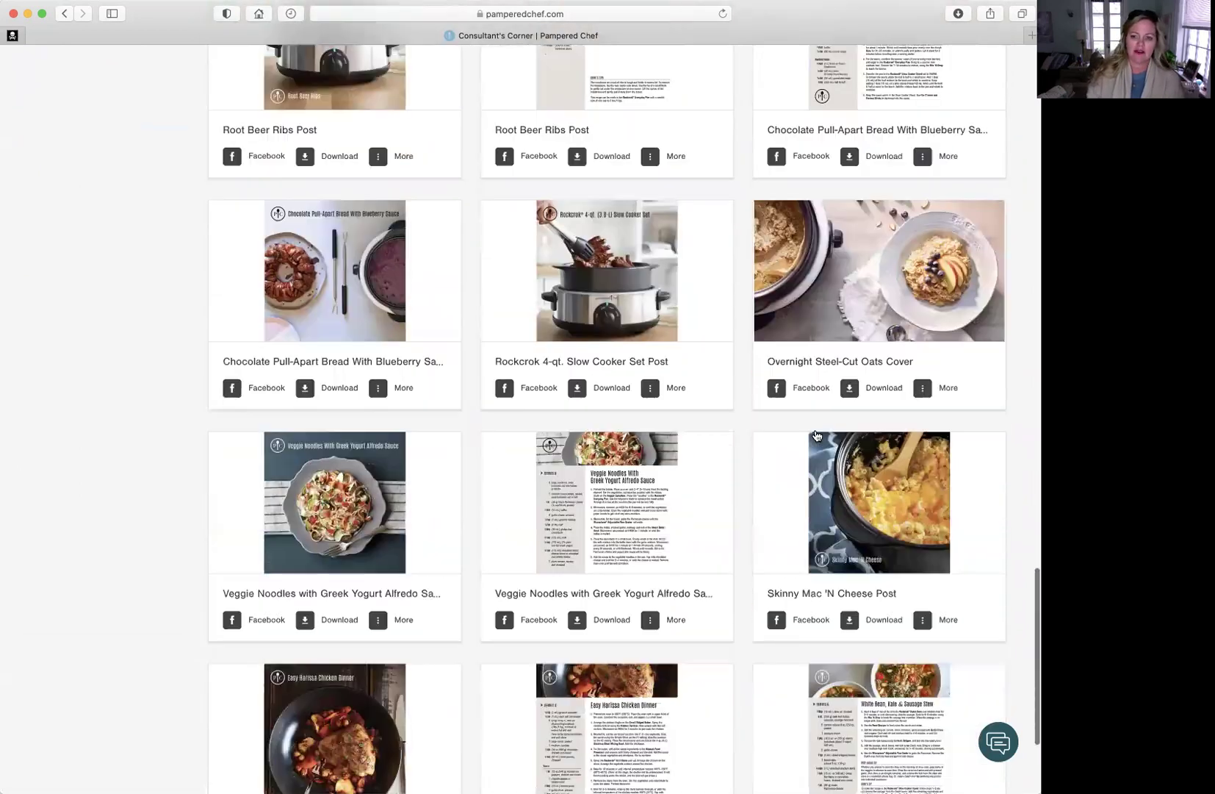
pyautogui.scroll(20, 816, 437)
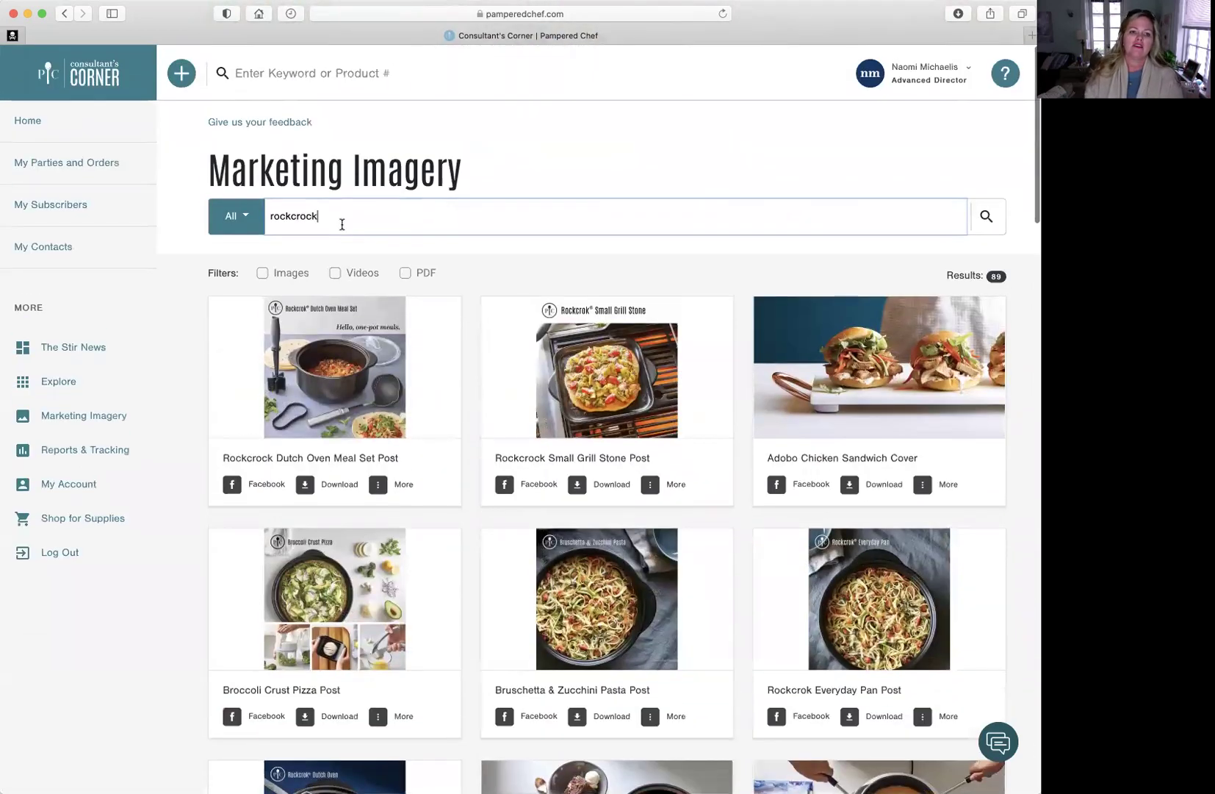
# Step: Replace the search term with 'air fryer' and view its results
pyautogui.moveTo(342, 218); pyautogui.dragTo(272, 218)
pyautogui.press('BackSpace')
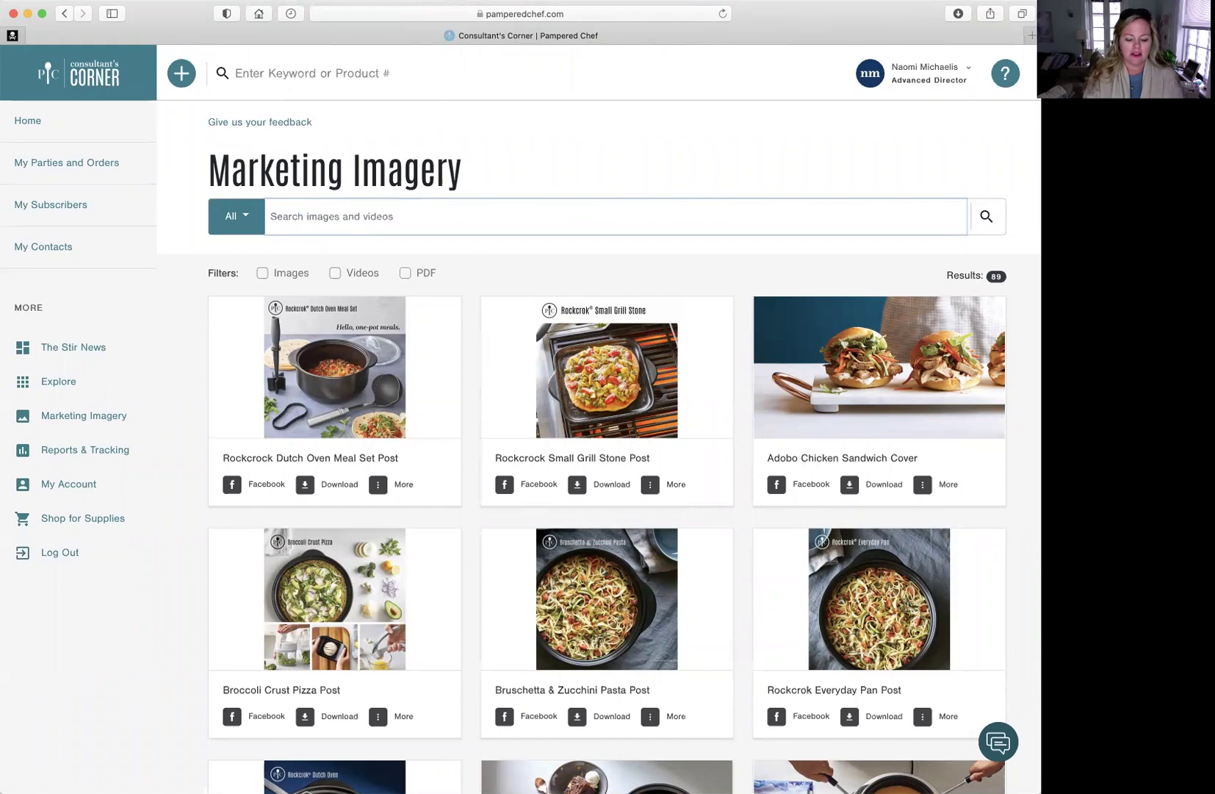
pyautogui.write('air fryer')
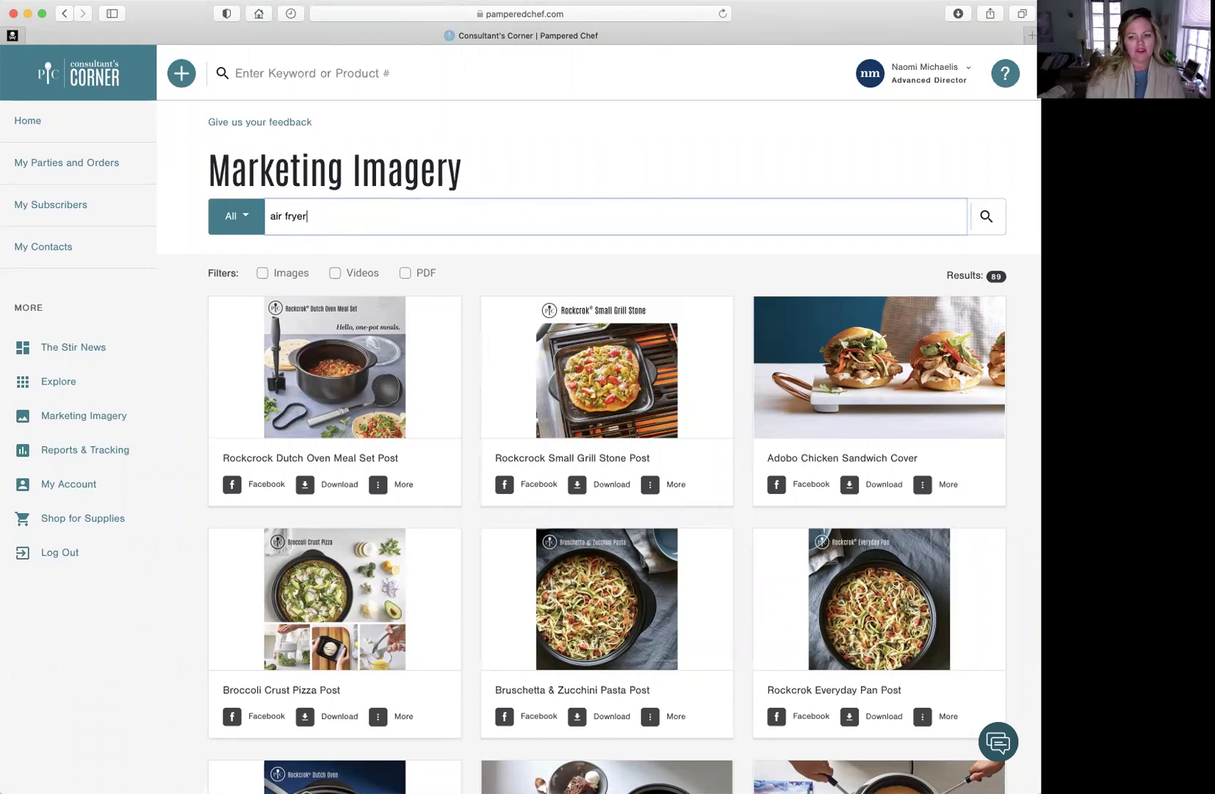
pyautogui.press('Return')
pyautogui.scroll(-15, 388, 371)
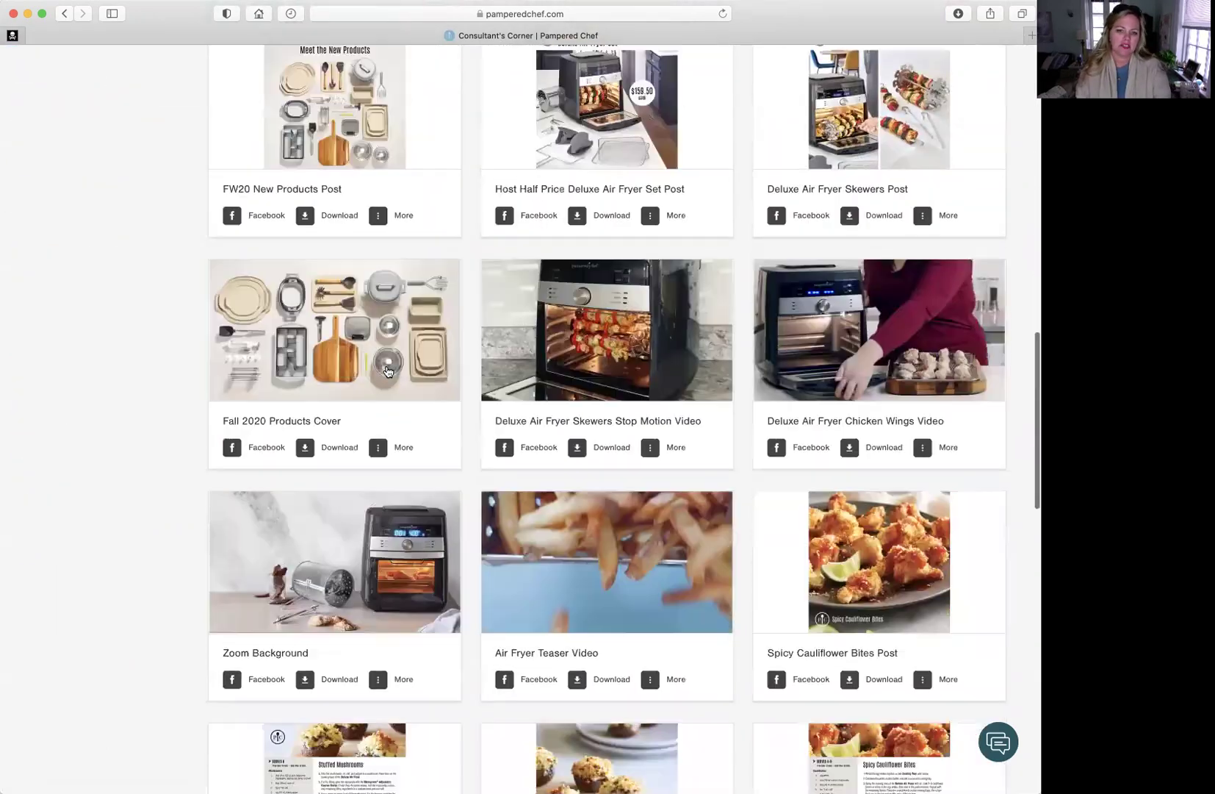
pyautogui.scroll(-10, 388, 371)
pyautogui.scroll(20, 388, 371)
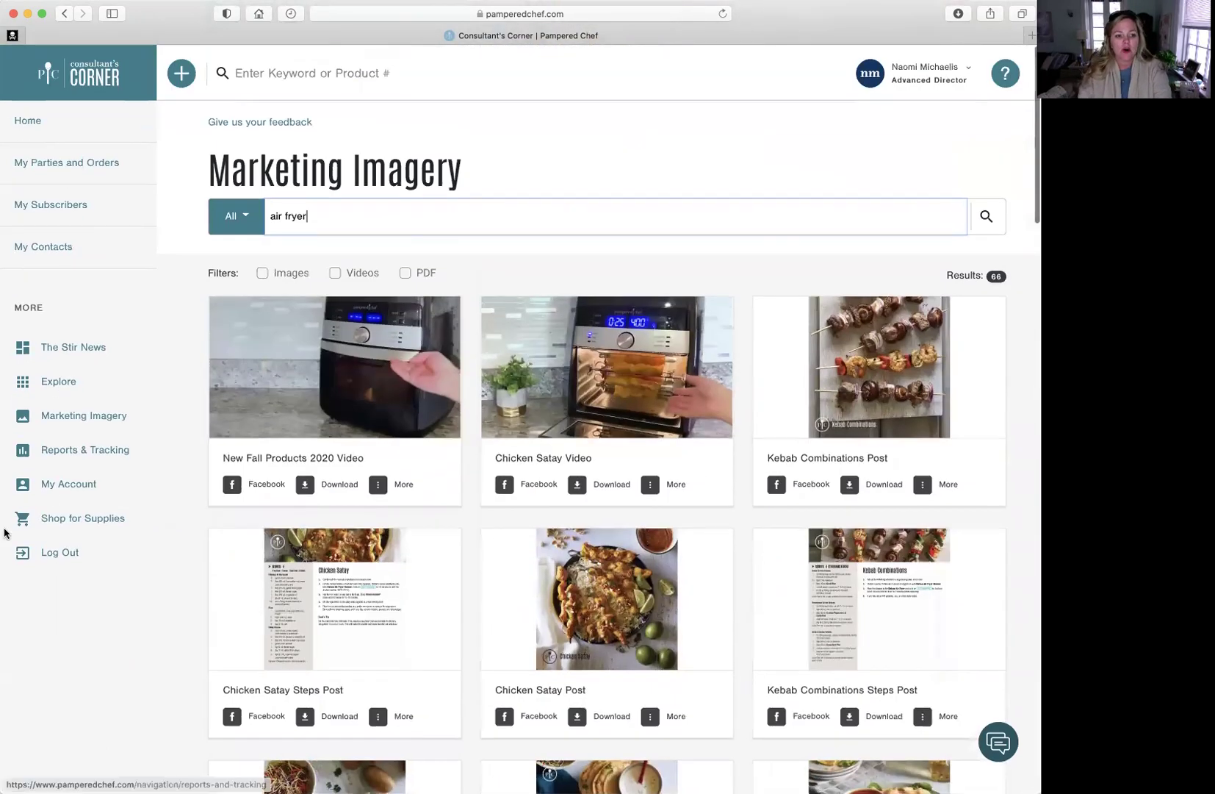
# Step: Reset Marketing Imagery to its category tiles and open Plan a Party in a new tab
pyautogui.click(88, 415)
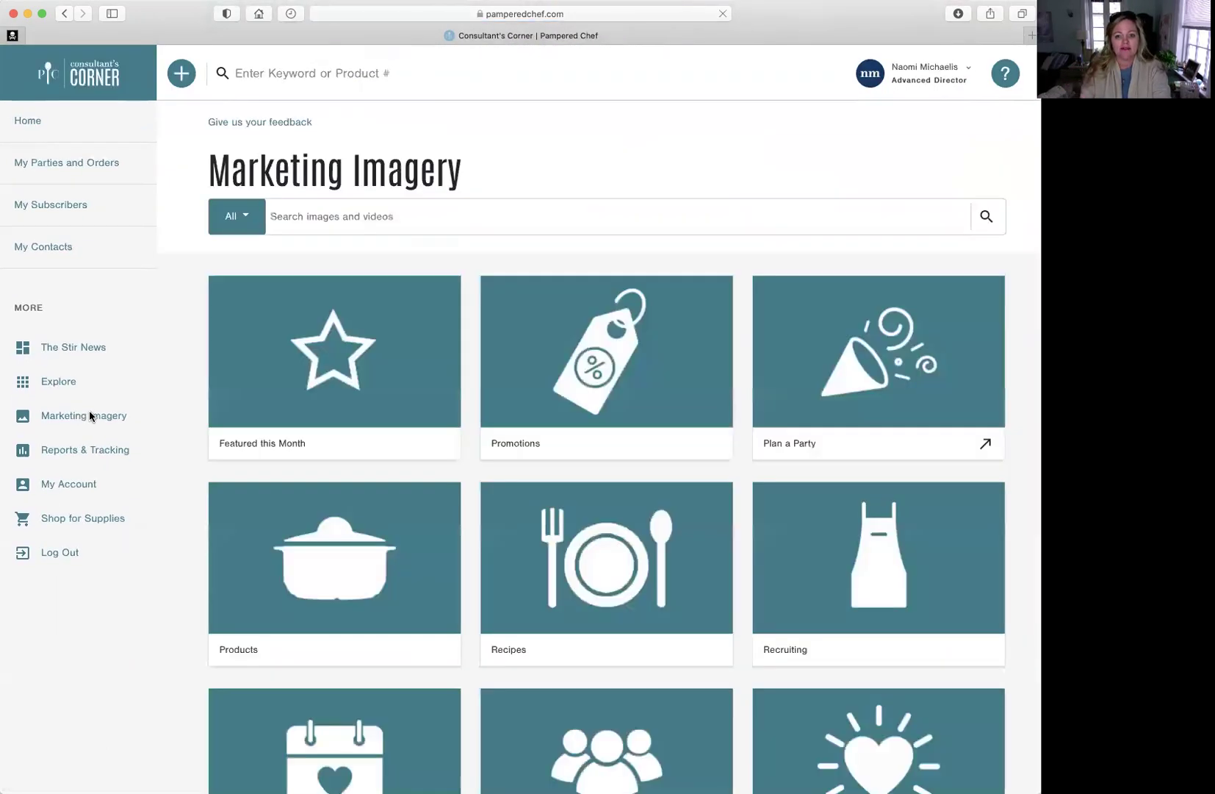
pyautogui.click(809, 408)
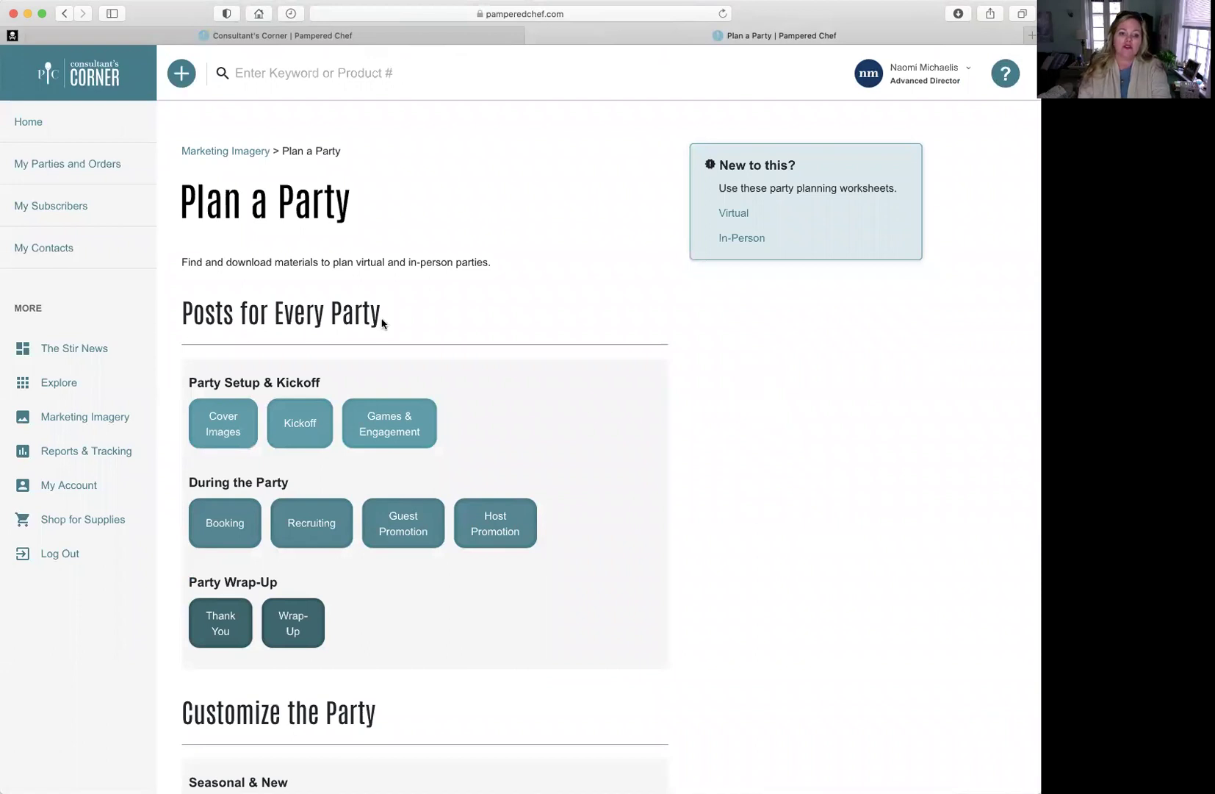
# Step: Open the Booking posts under During the Party and scroll through the host rewards and Book a Party posts
pyautogui.click(217, 519)
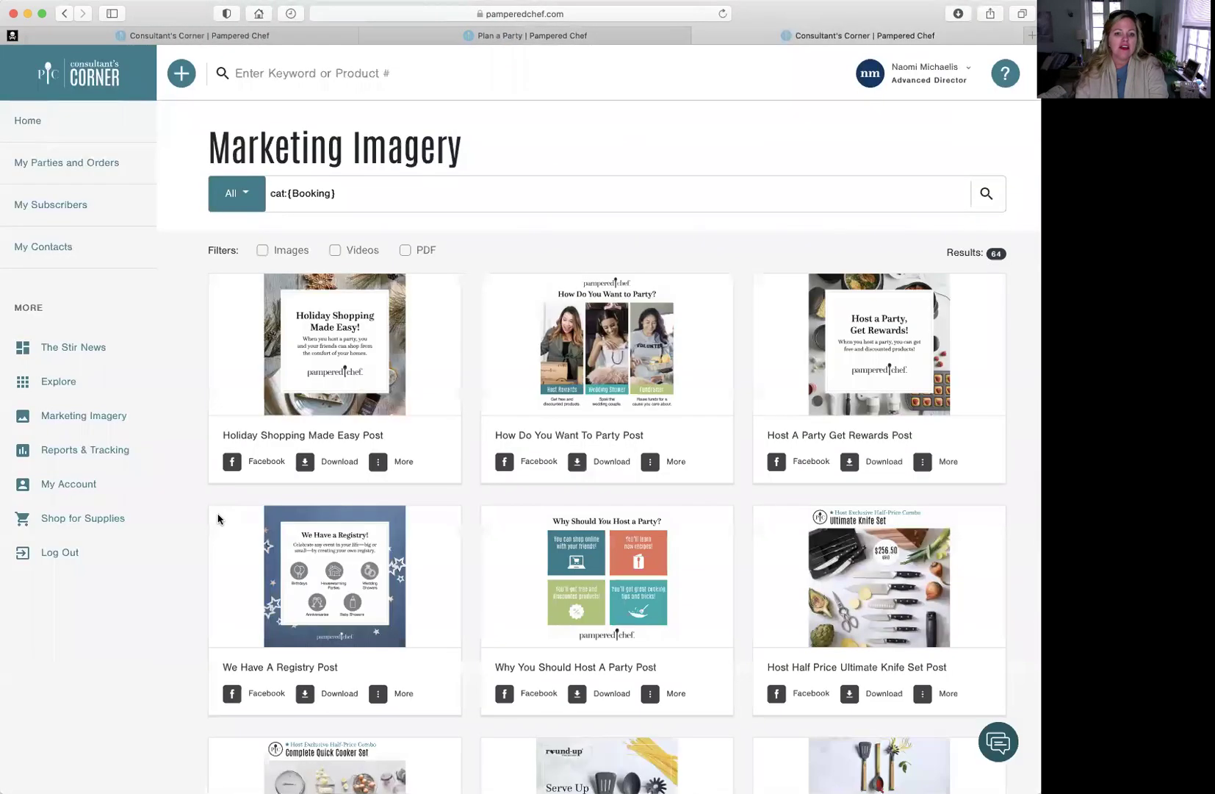
pyautogui.scroll(-2, 217, 519)
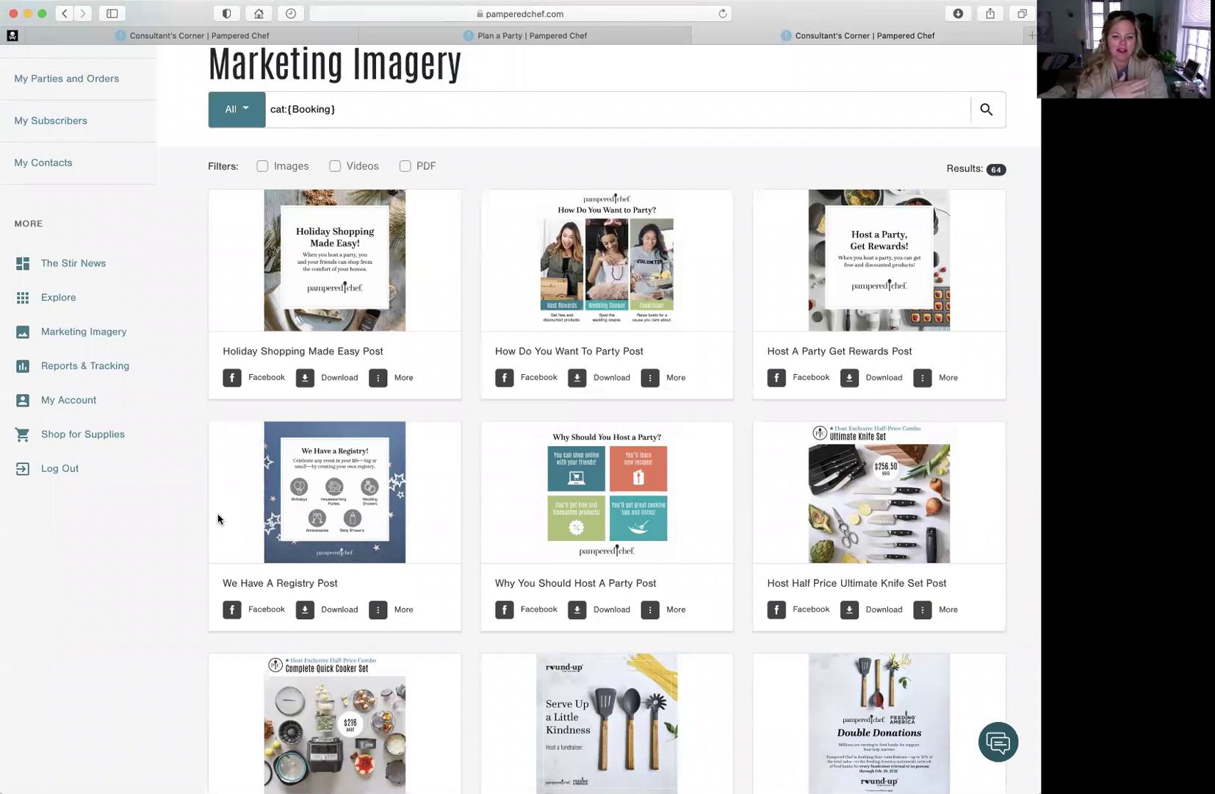
pyautogui.scroll(-10, 217, 520)
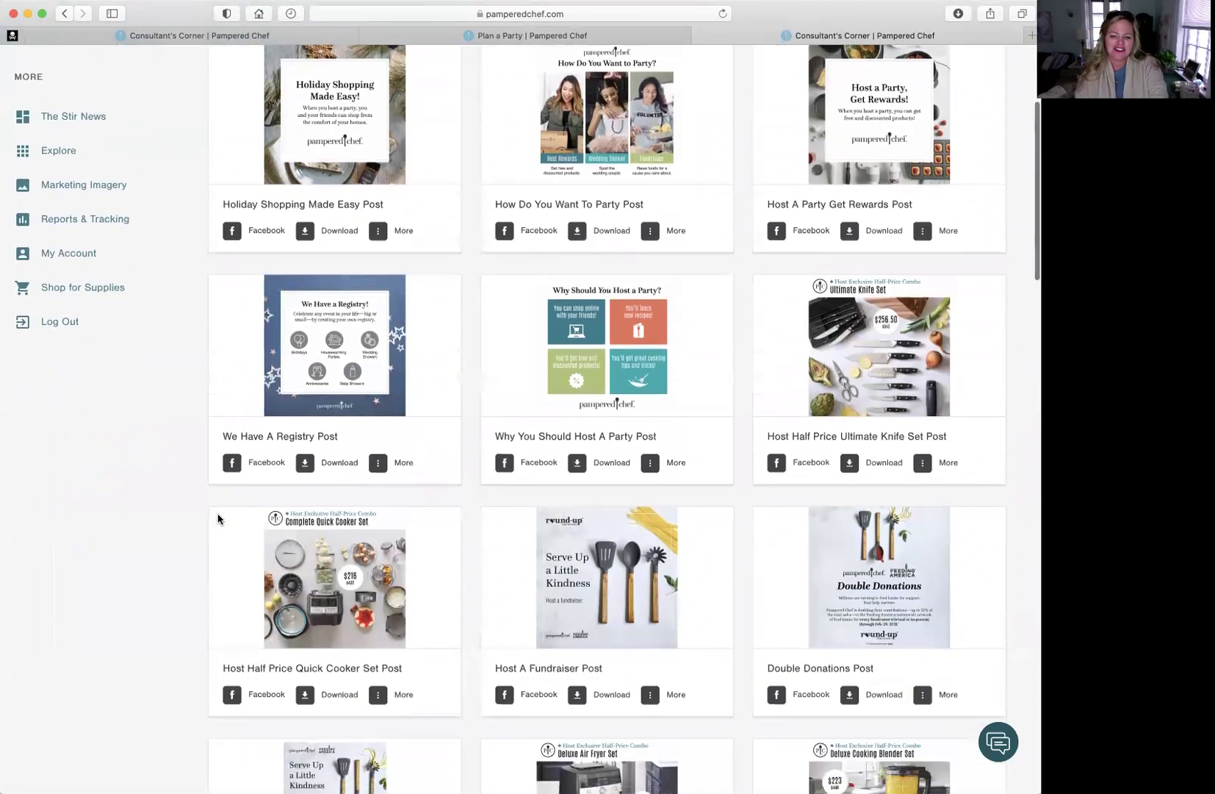
pyautogui.scroll(-1, 217, 519)
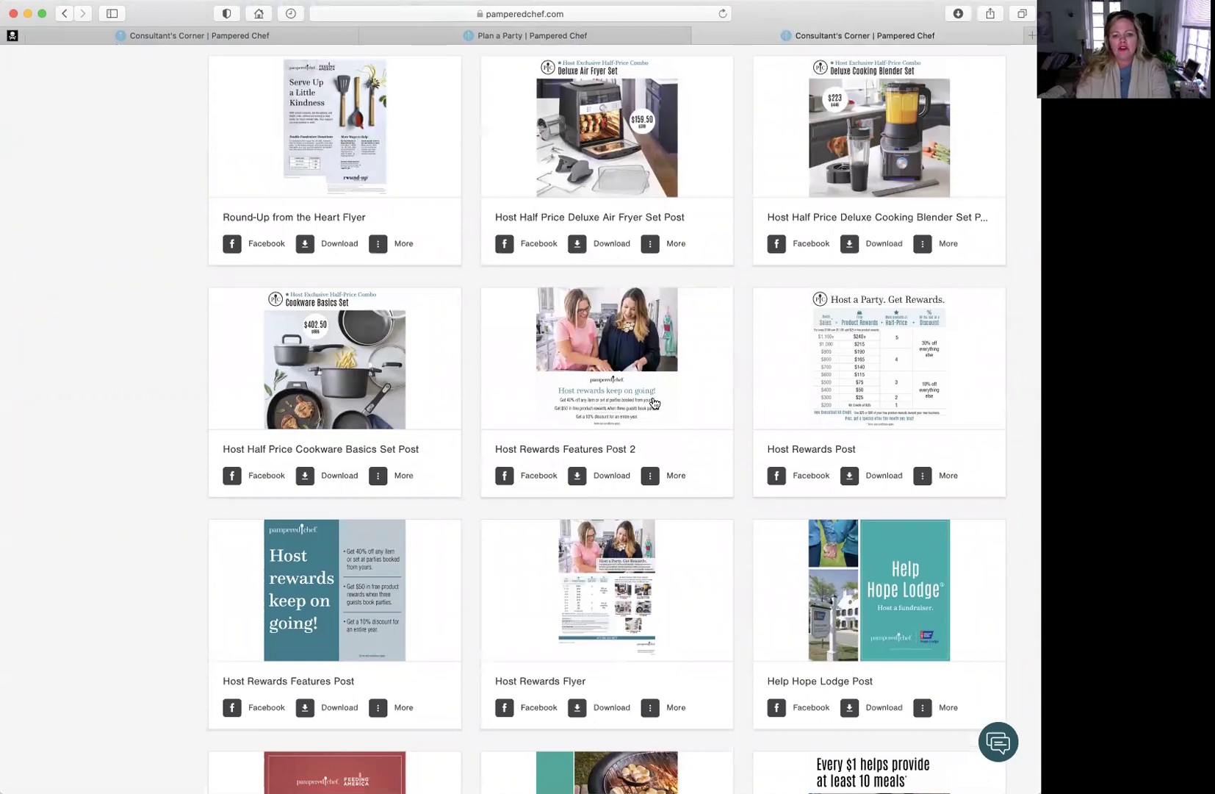
pyautogui.scroll(-5, 581, 390)
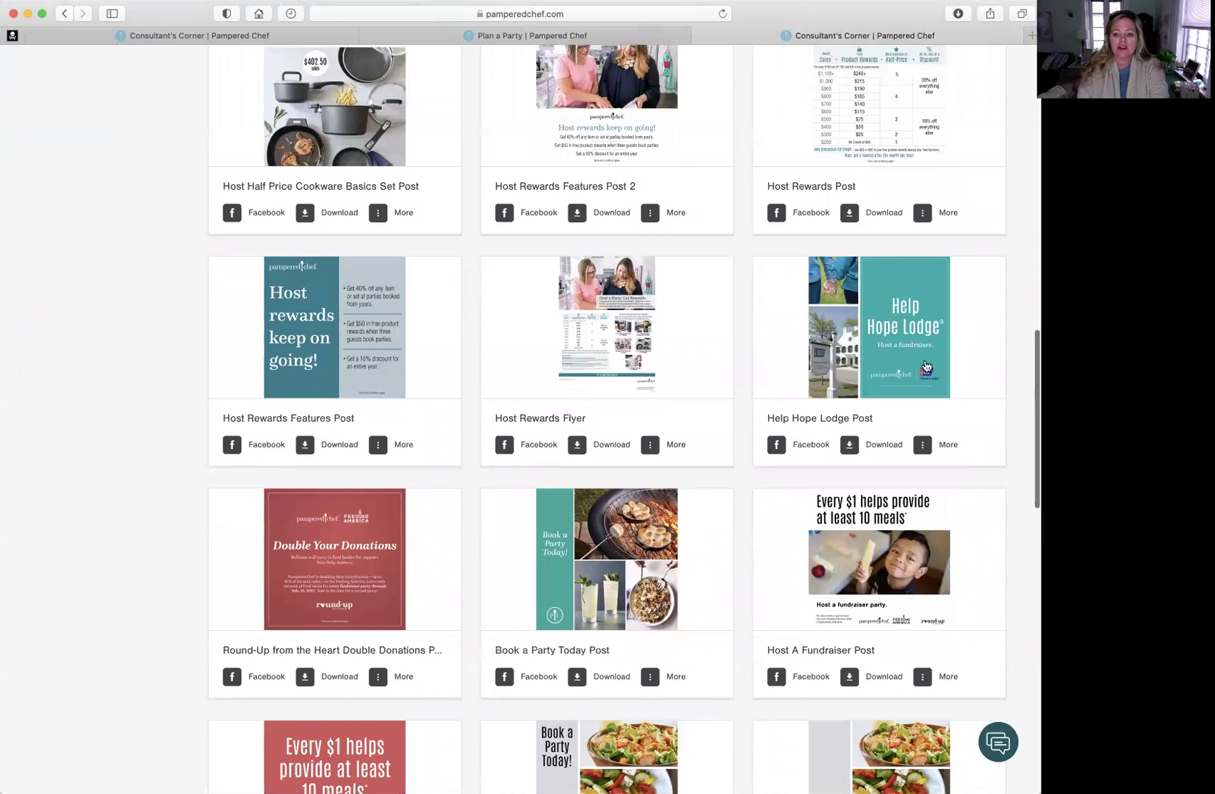
pyautogui.scroll(-4, 889, 357)
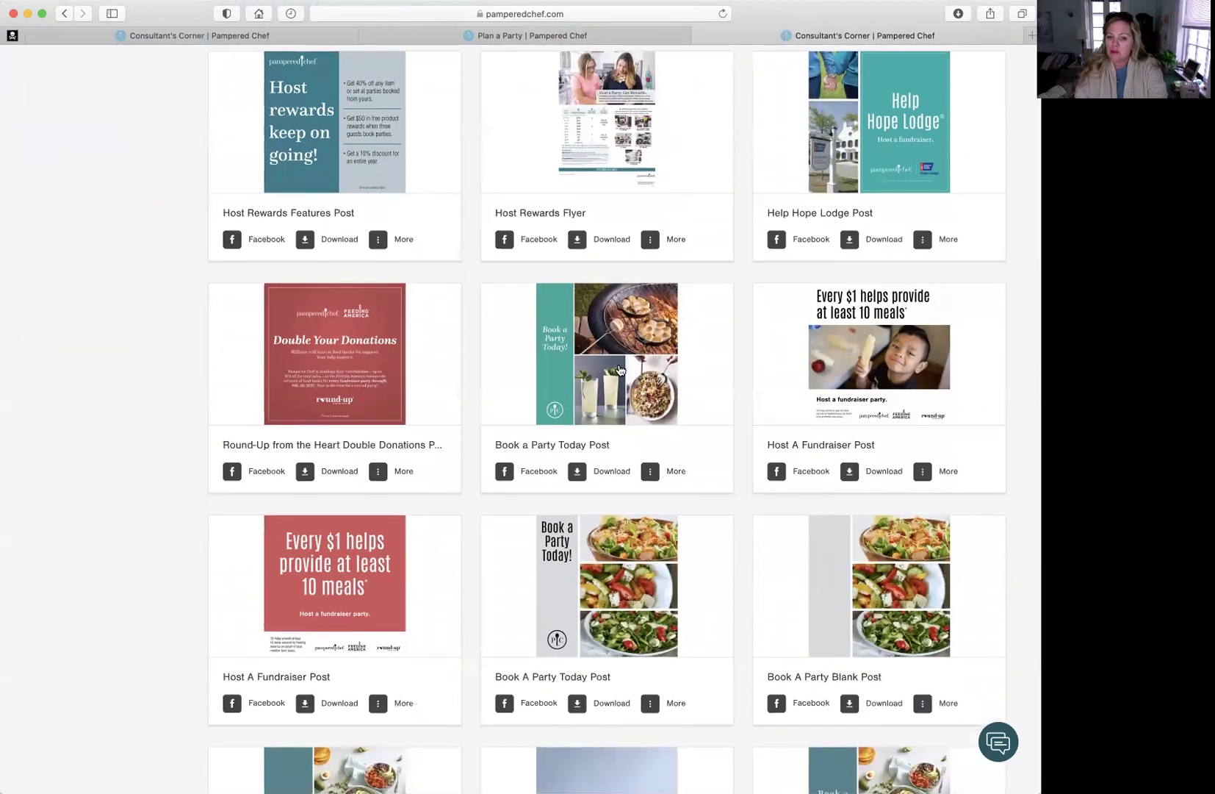
pyautogui.scroll(-8, 619, 369)
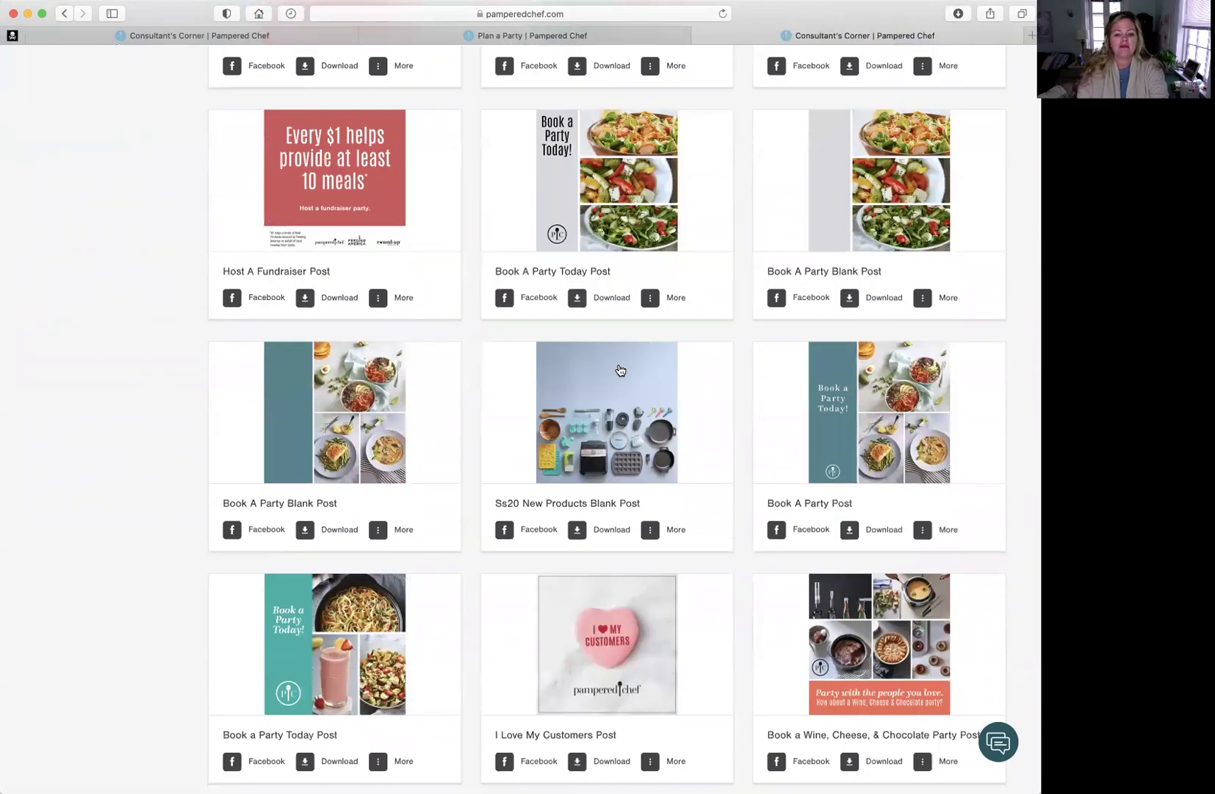
pyautogui.scroll(-4, 619, 369)
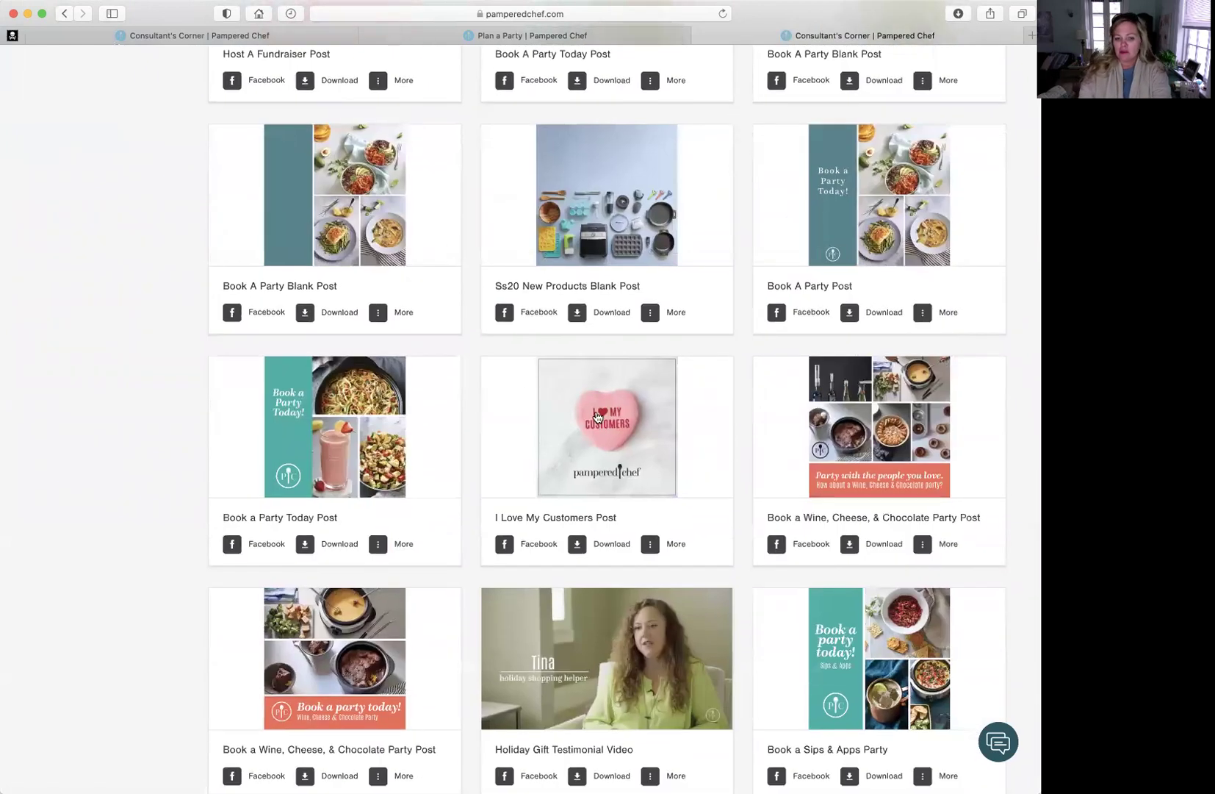
pyautogui.scroll(15, 601, 424)
# Step: Go back to the Marketing Imagery categories, then open the My Account page
pyautogui.click(109, 417)
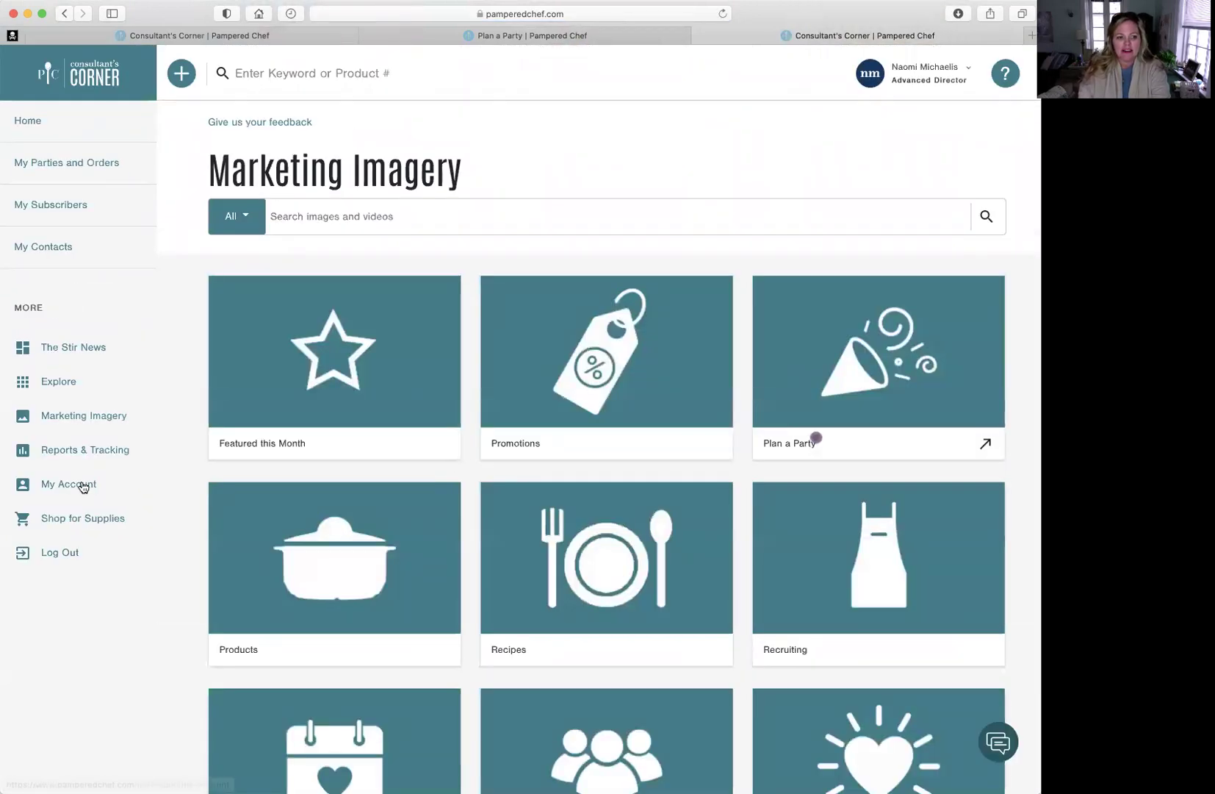
pyautogui.click(67, 486)
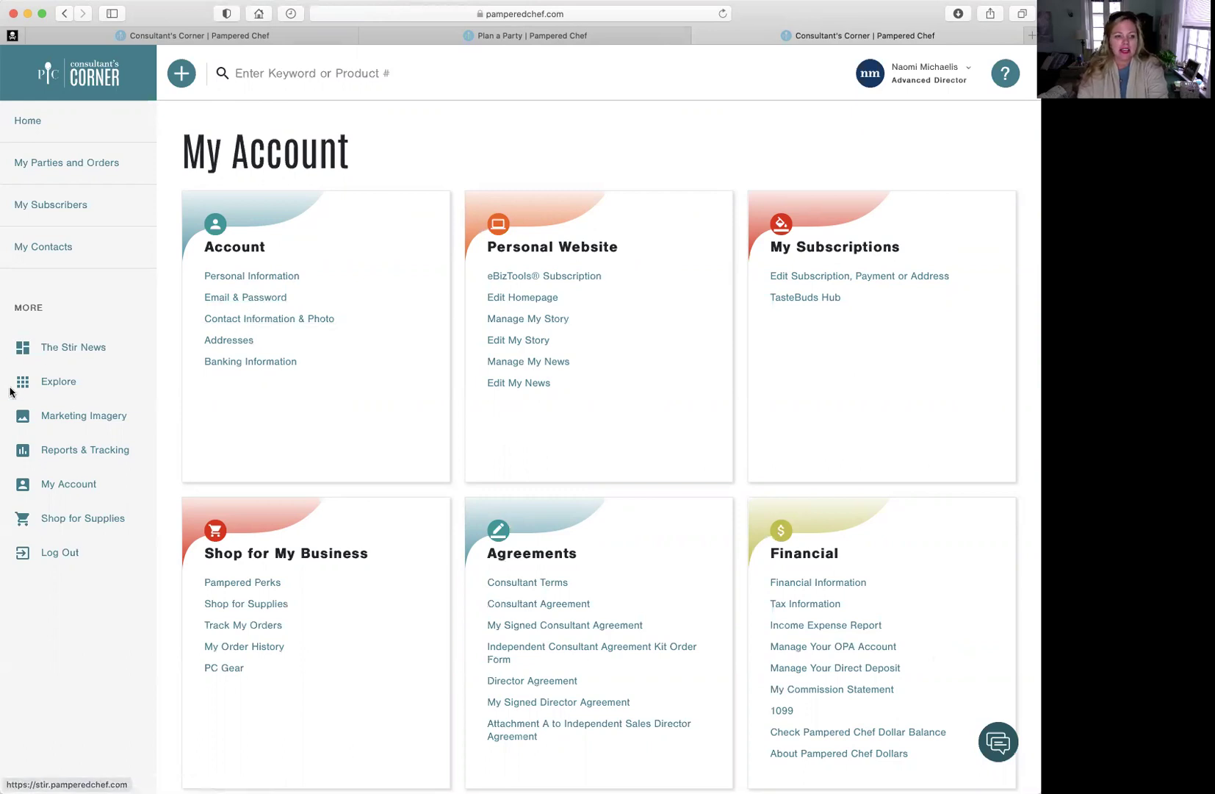
# Step: Return to the Consultant's Corner home page, check Recent Parties & Orders, then launch Dash
pyautogui.click(99, 85)
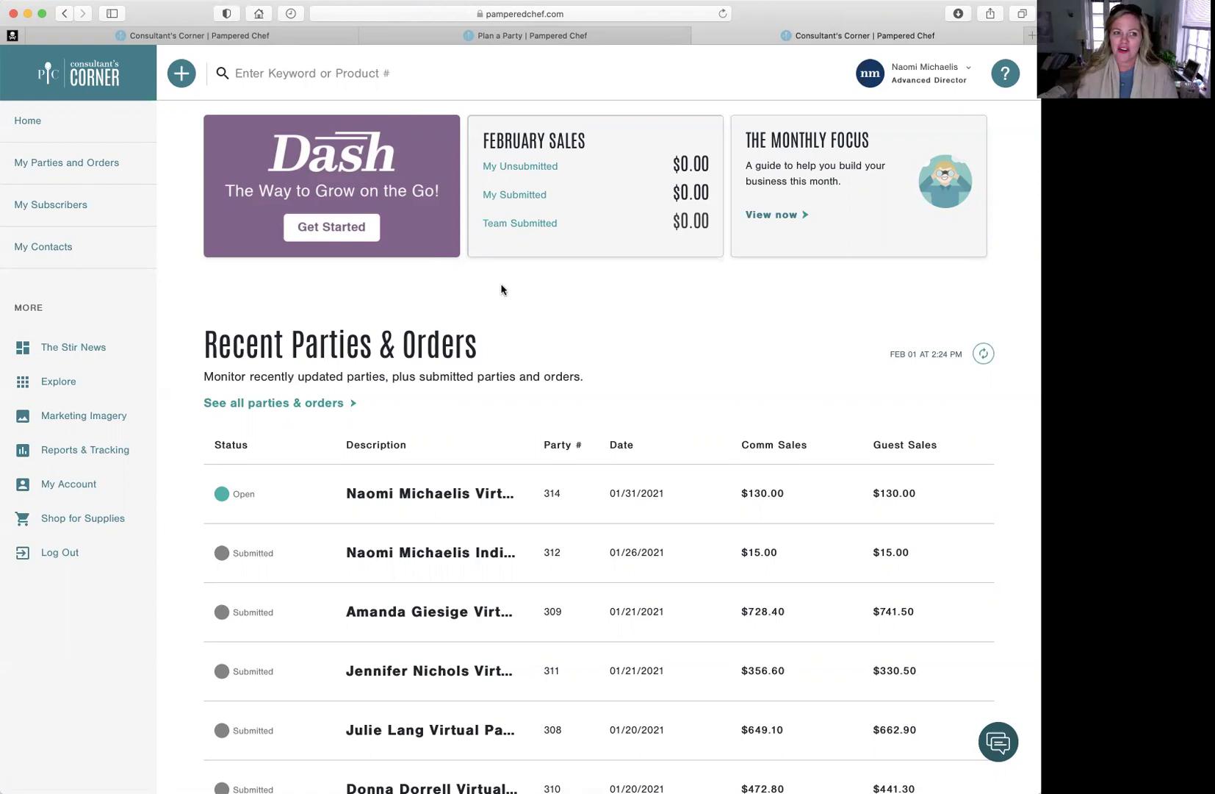
pyautogui.scroll(-3, 499, 288)
pyautogui.scroll(3, 470, 265)
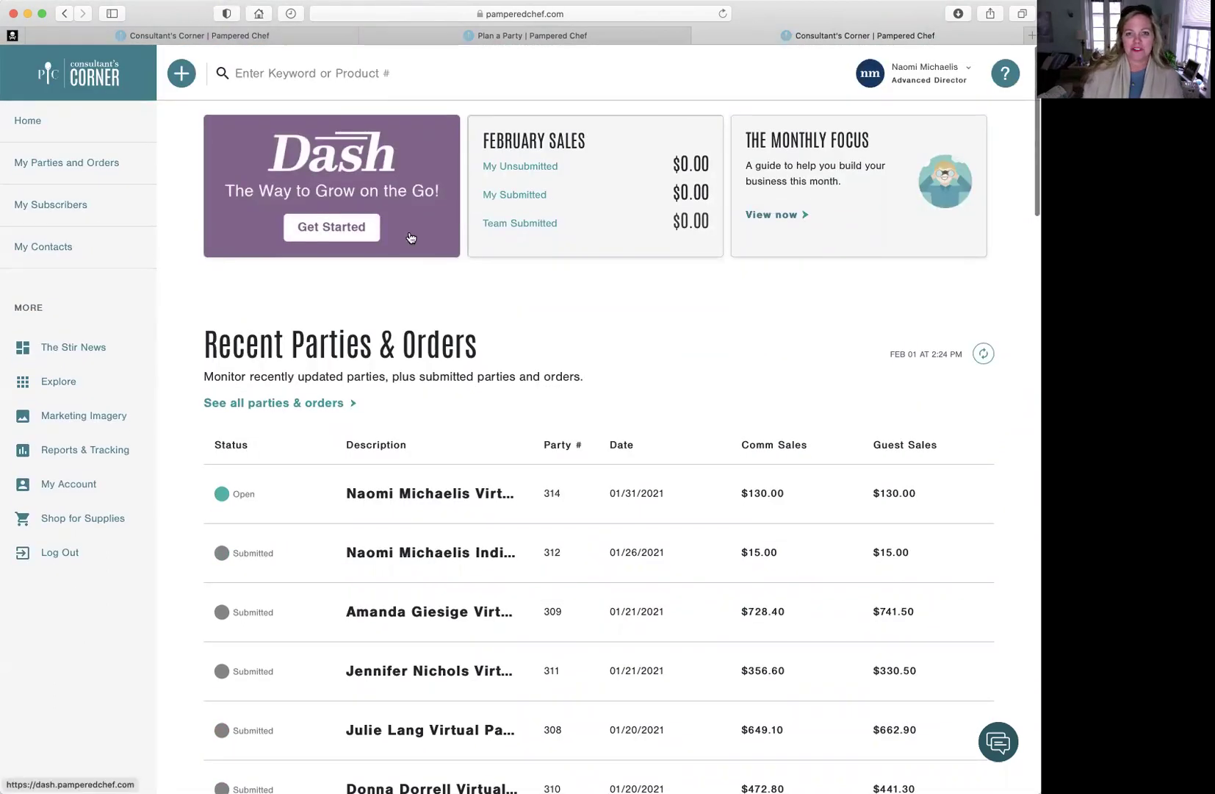
pyautogui.click(434, 206)
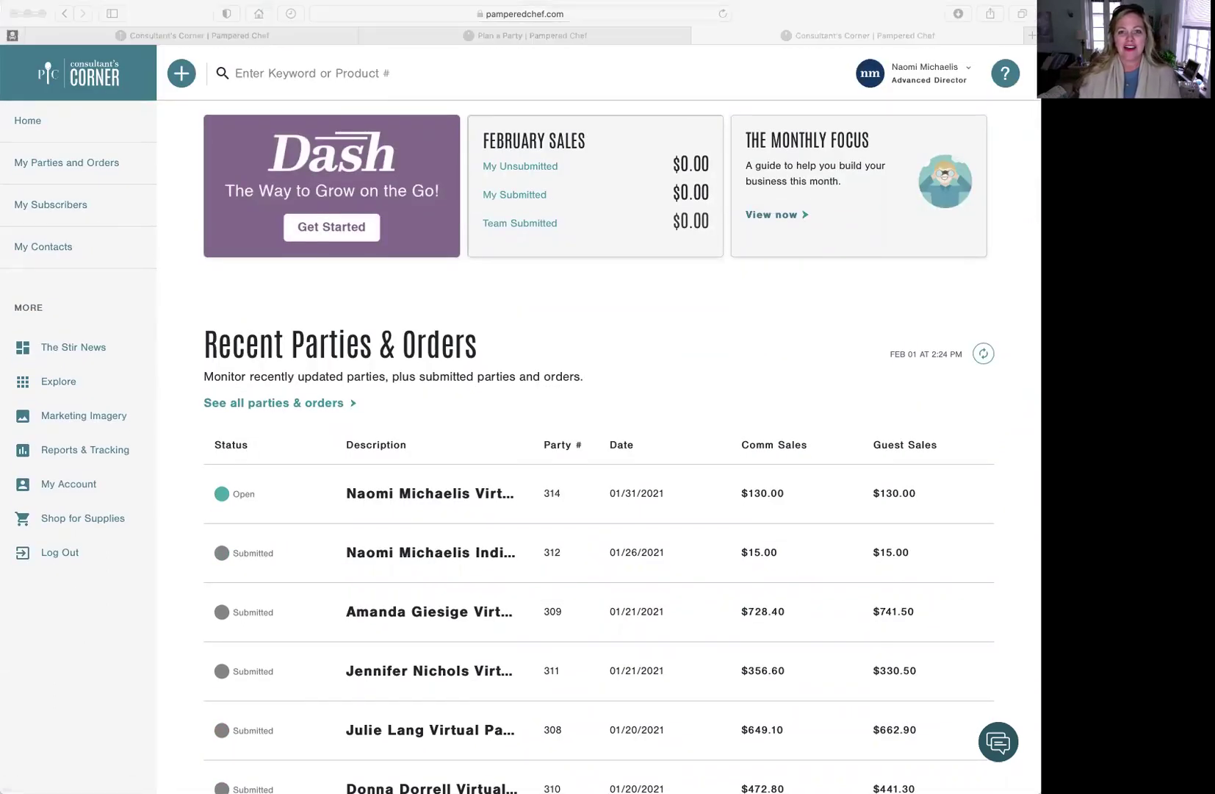